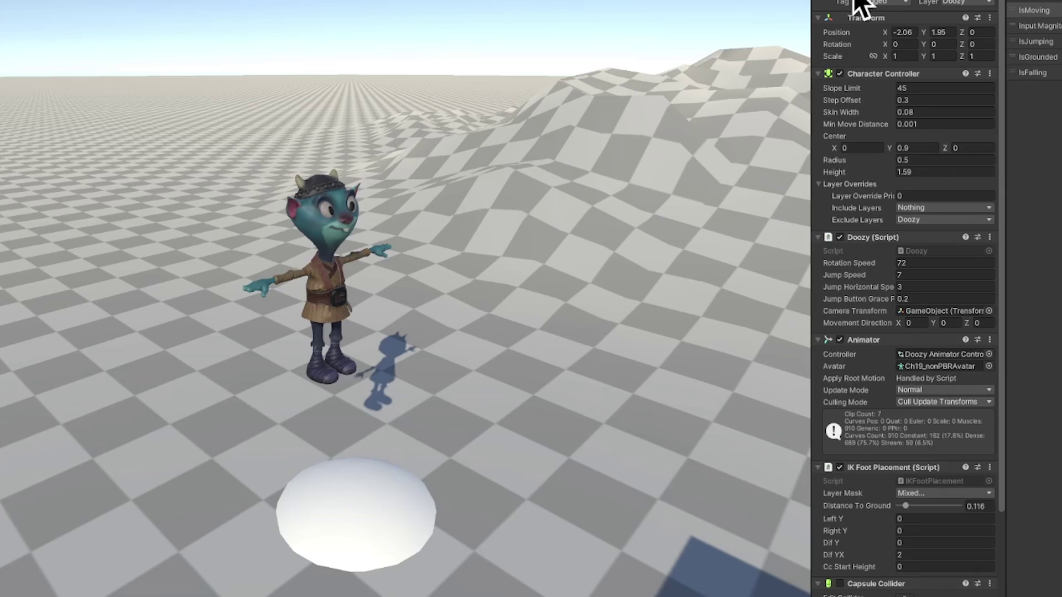
Enter Play mode and test the red-suited character walking forward and backward on the flat checkered ground
key("ctrl+p")
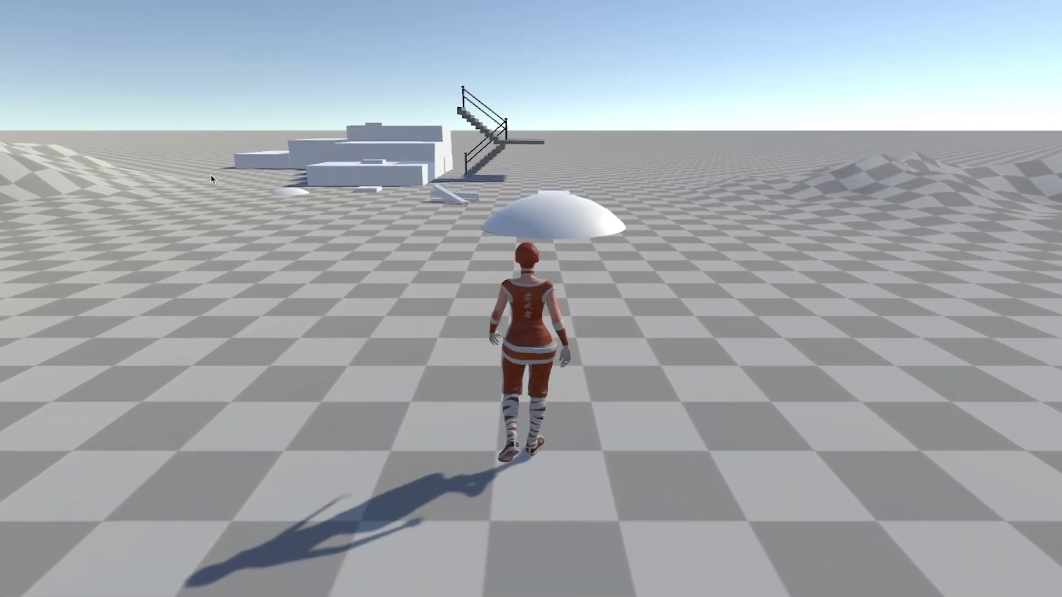
key("w")
key("d")
key("a")
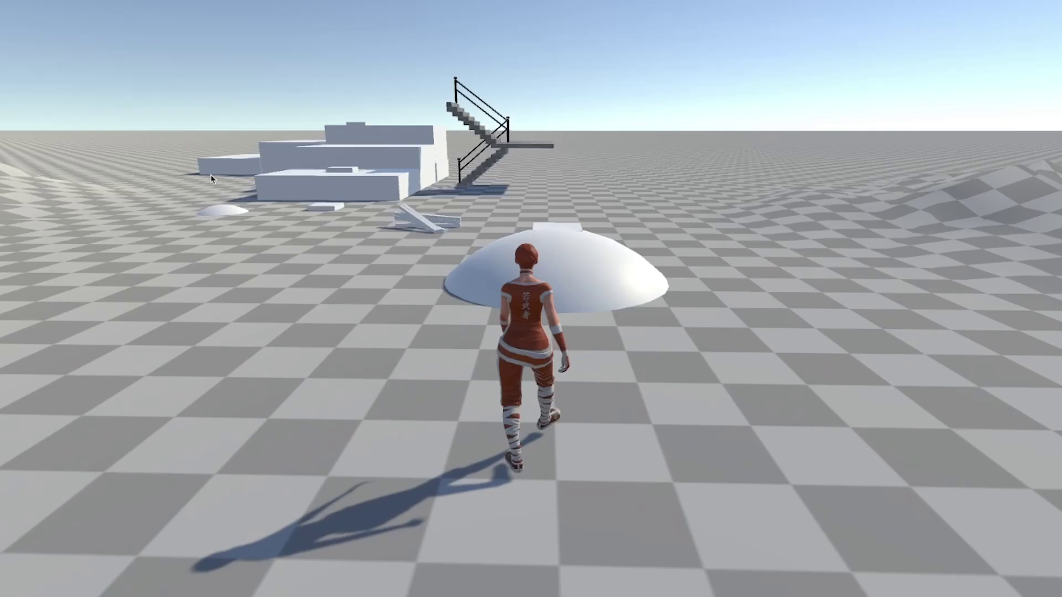
key("s")
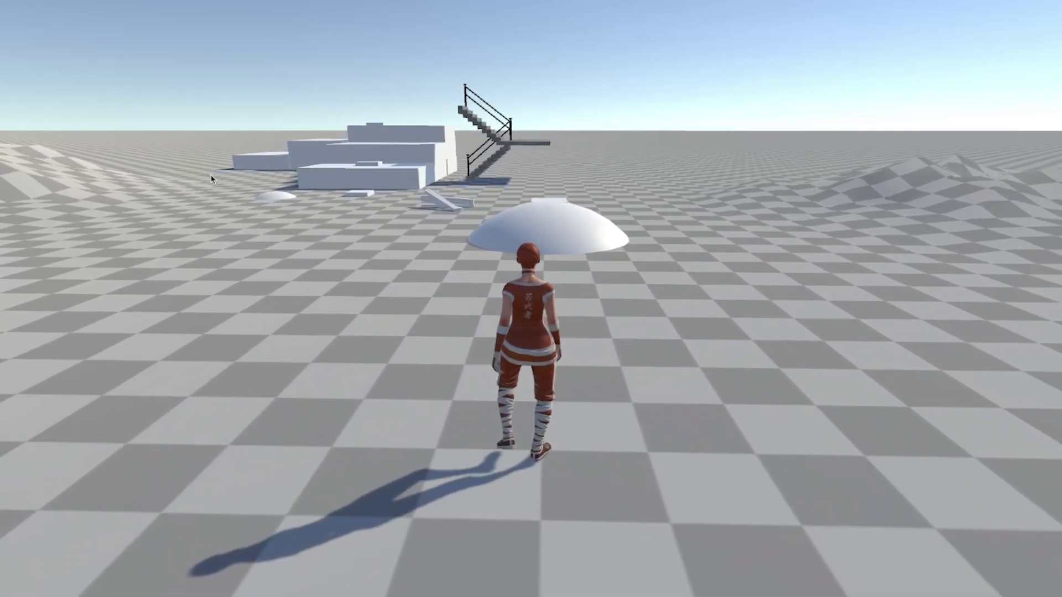
key("s")
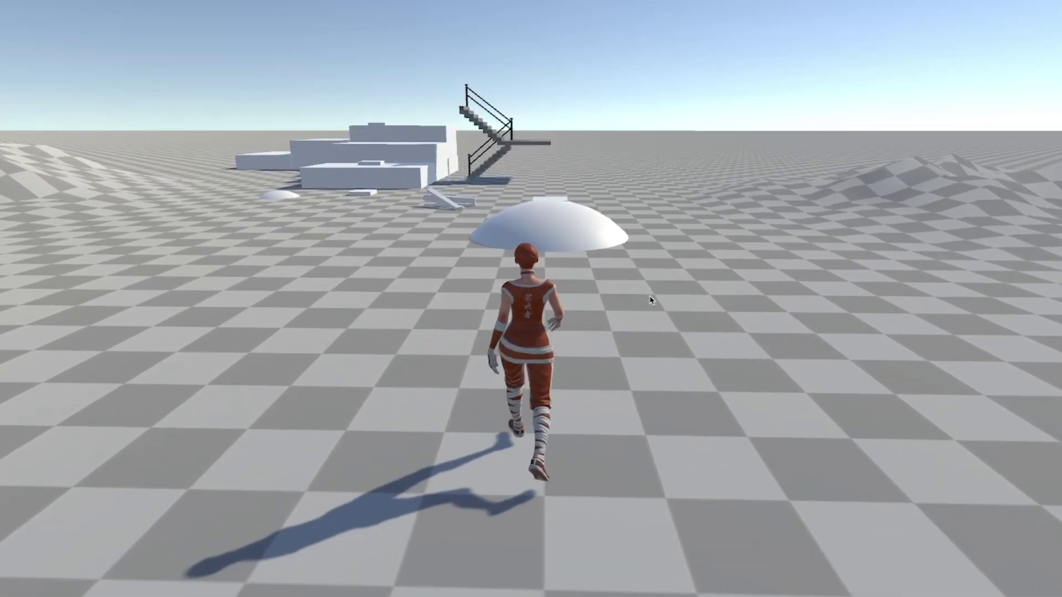
Walk the character toward the white dome and test the jump while moving
key("w")
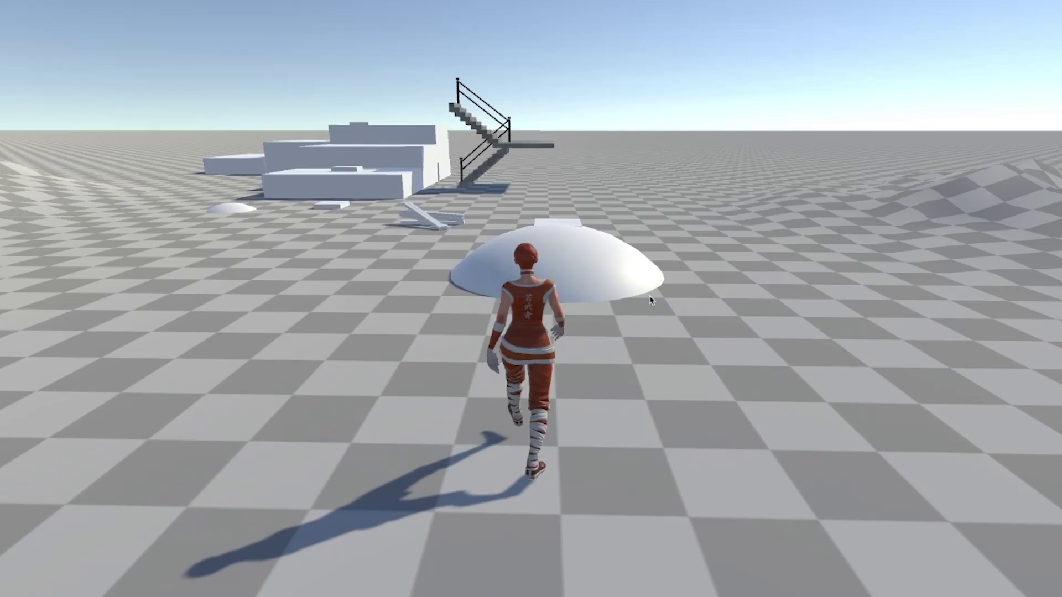
key("space")
key("space")
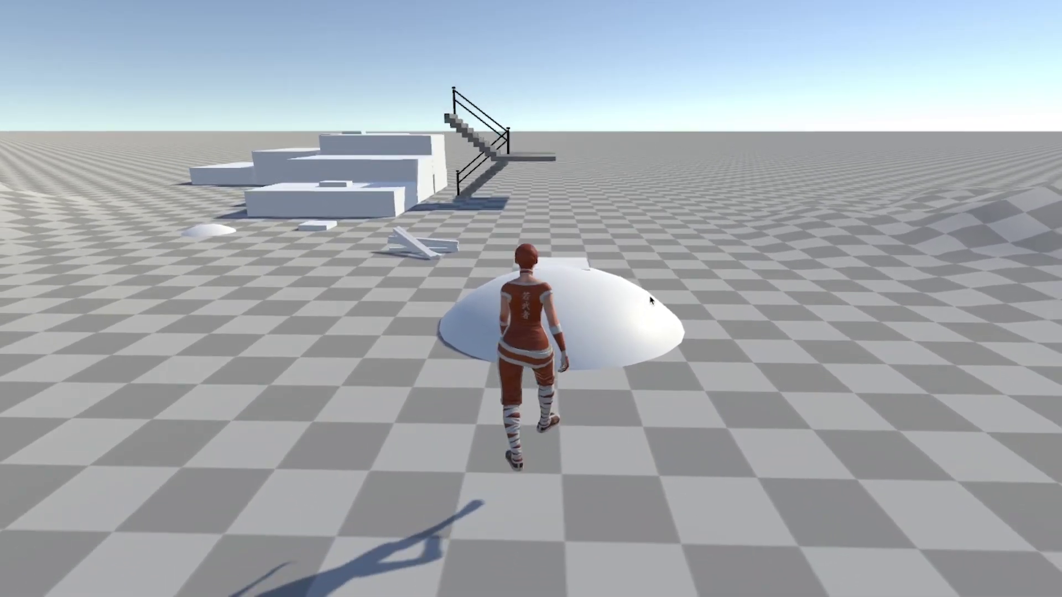
key("w")
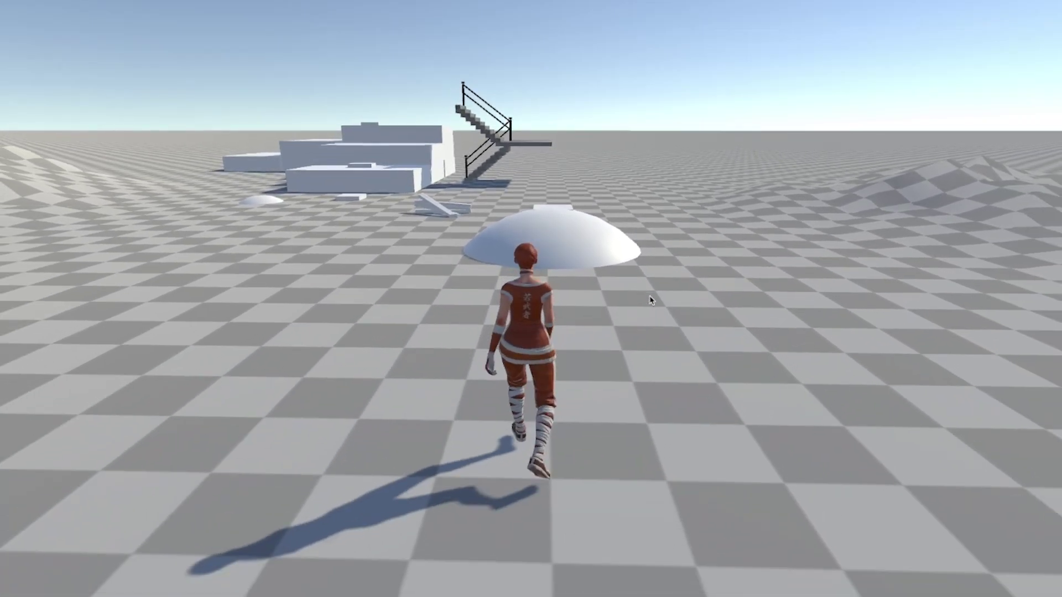
Test turning the character right and left in place on the flat checkered ground
key("s")
key("w")
key("d")
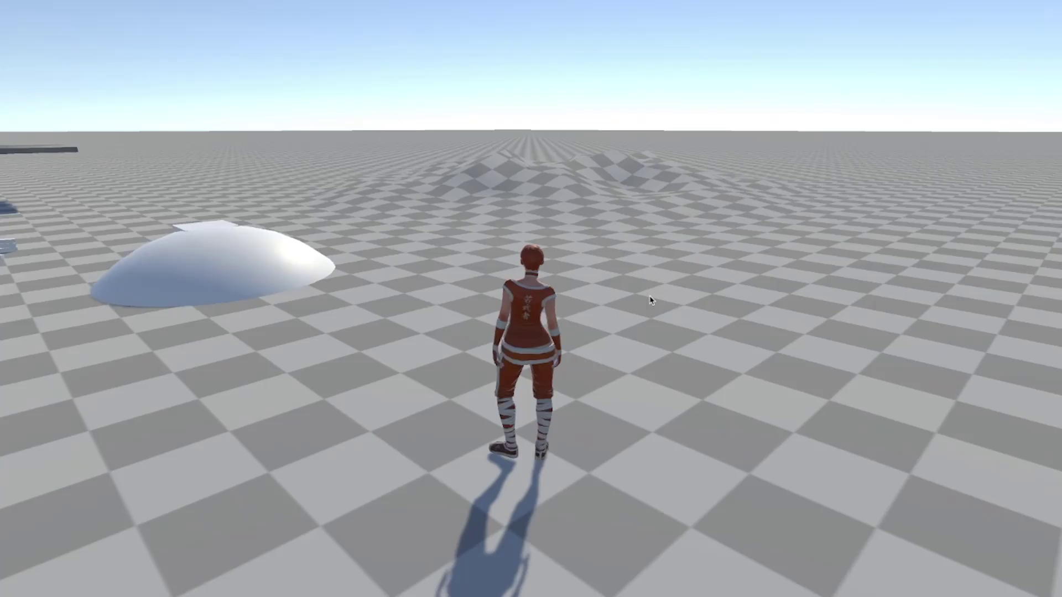
key("d")
key("a")
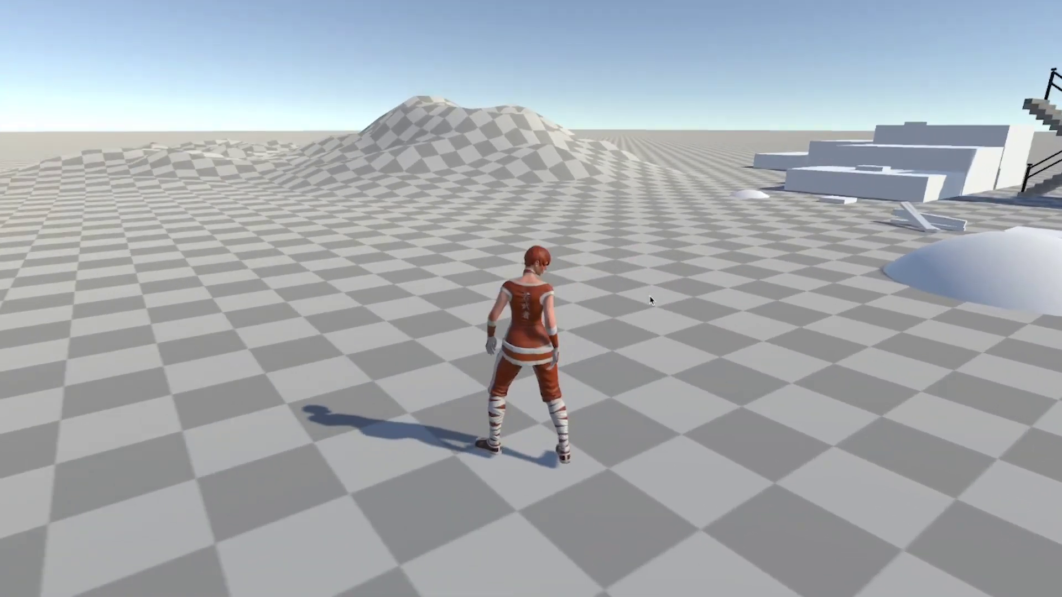
key("d")
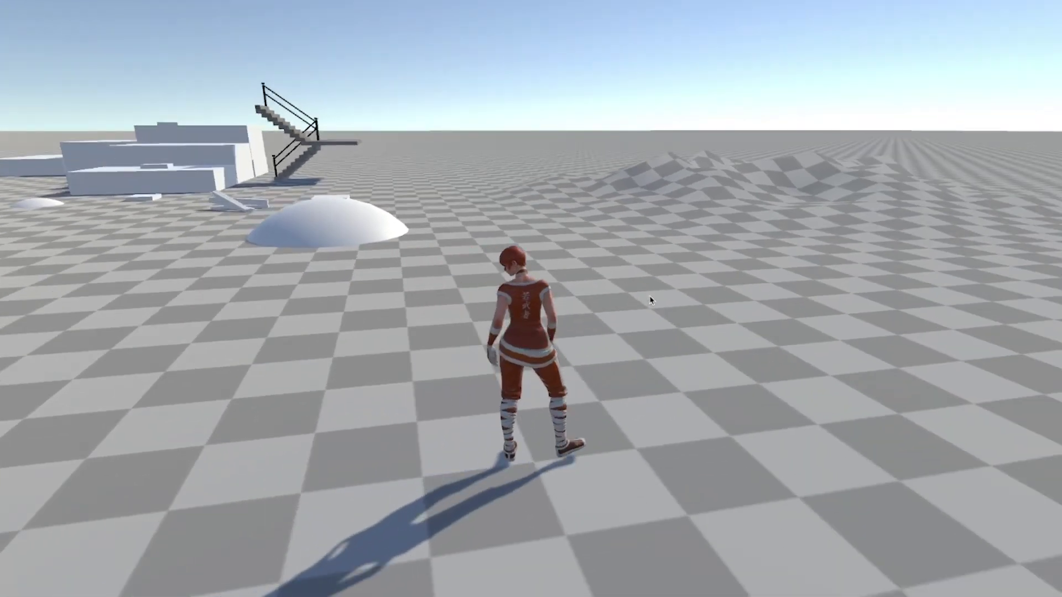
key("d")
key("a")
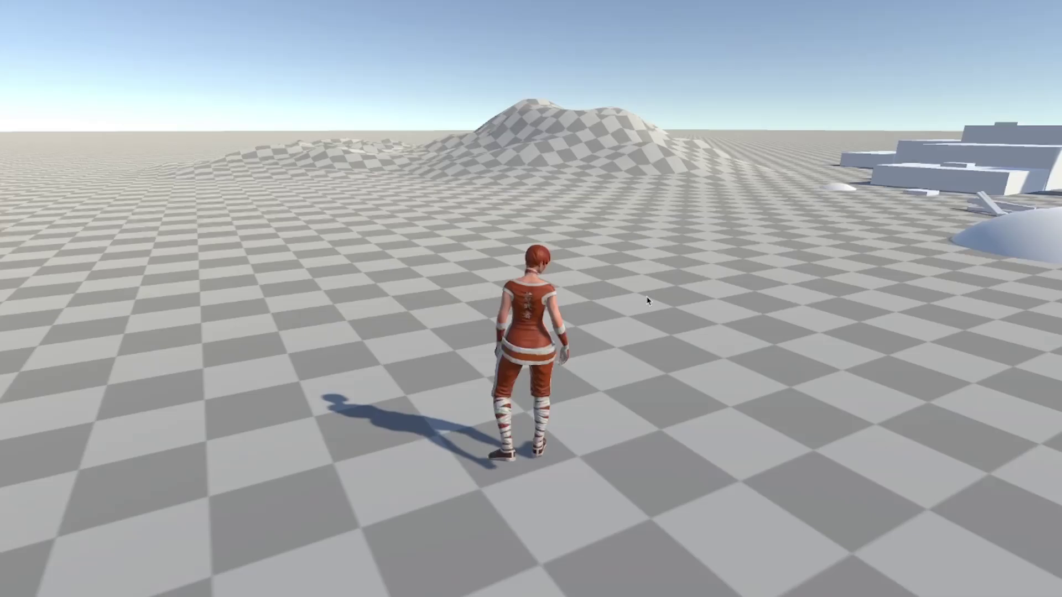
key("d")
Move the character forward, turn it to face the white dome, and back it away
key("w")
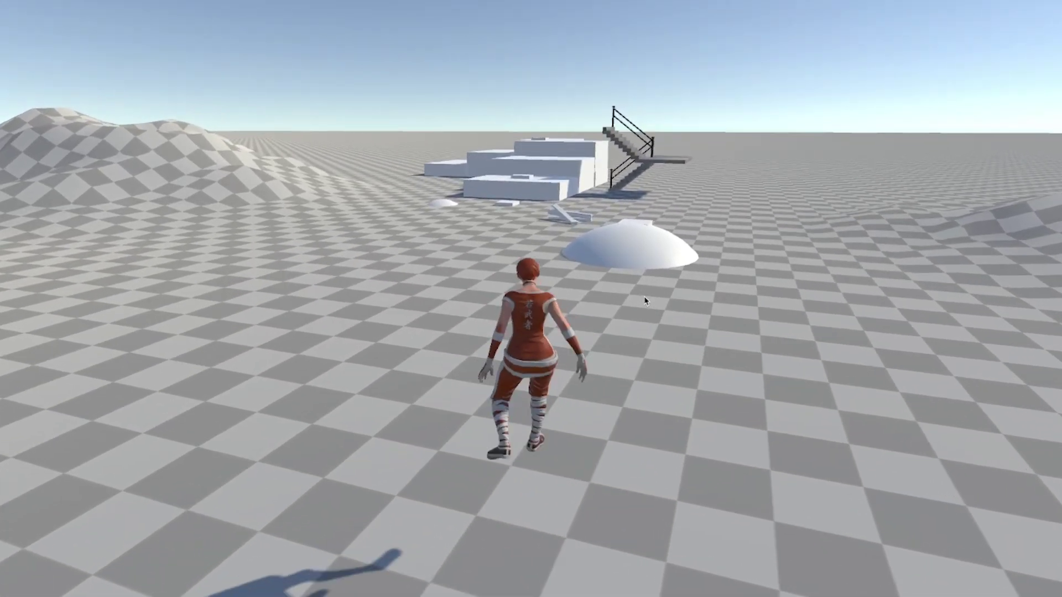
key("d")
key("a")
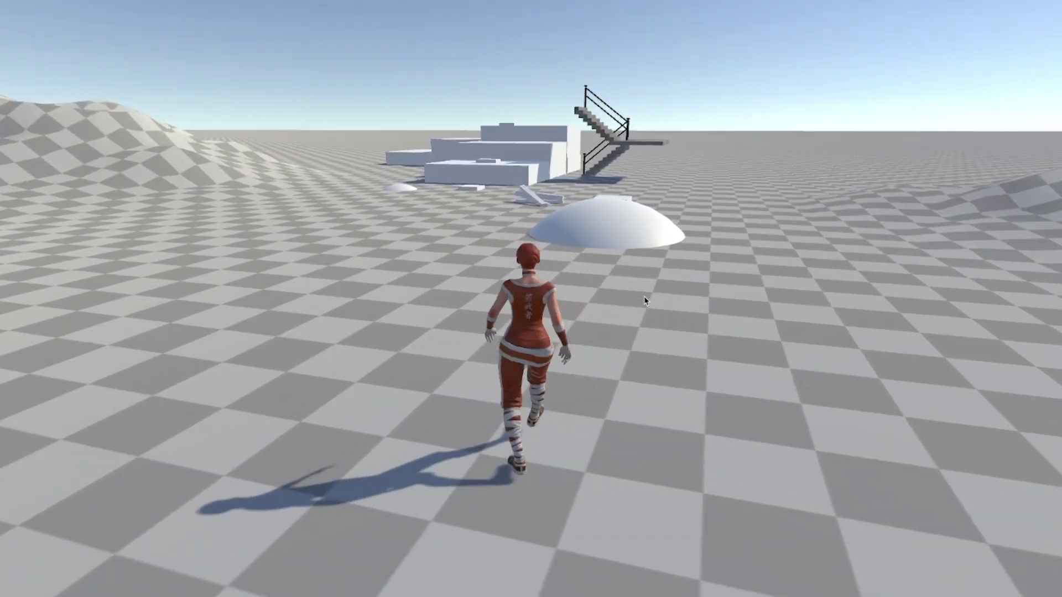
key("d")
key("s")
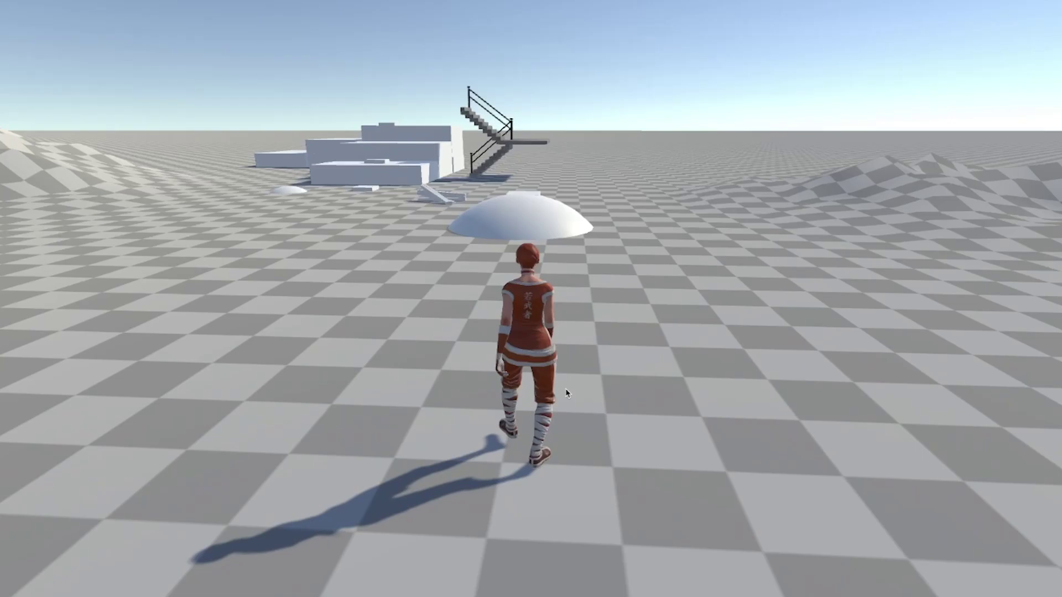
Walk the character forward across the flat ground and up onto the white dome
key("w")
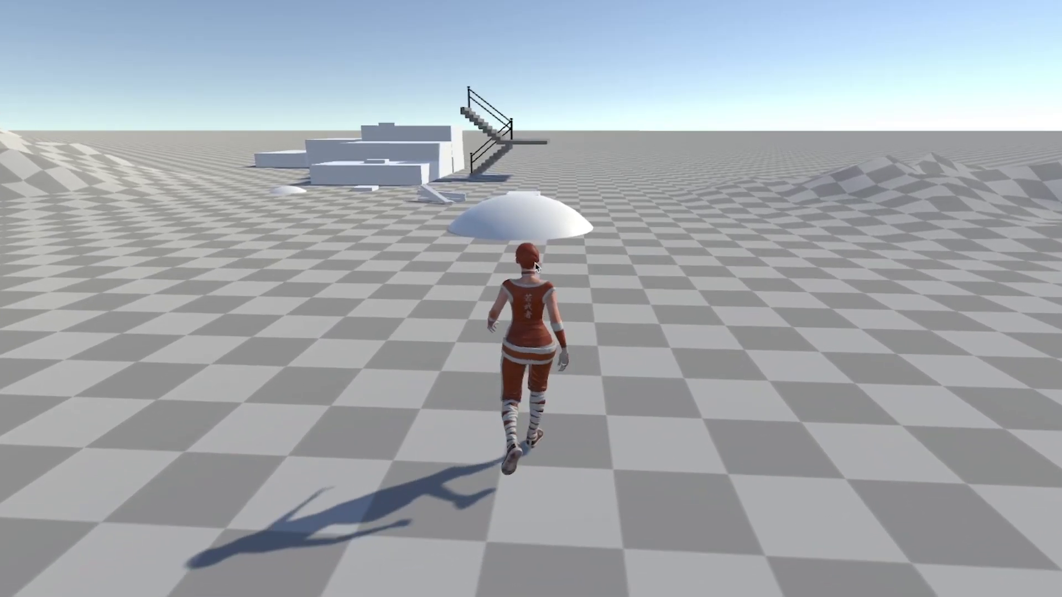
key("w")
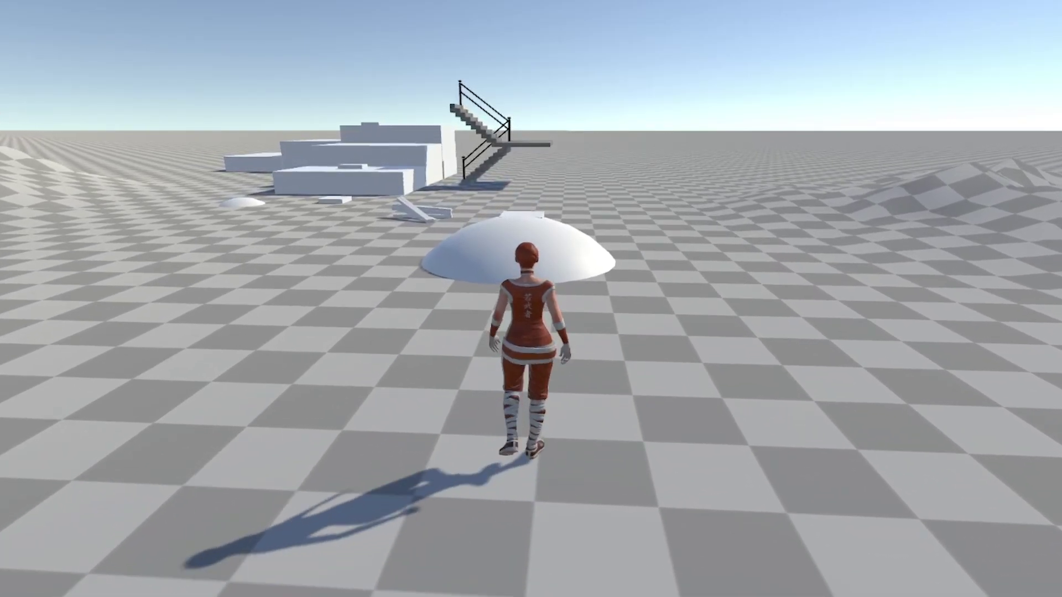
key("w")
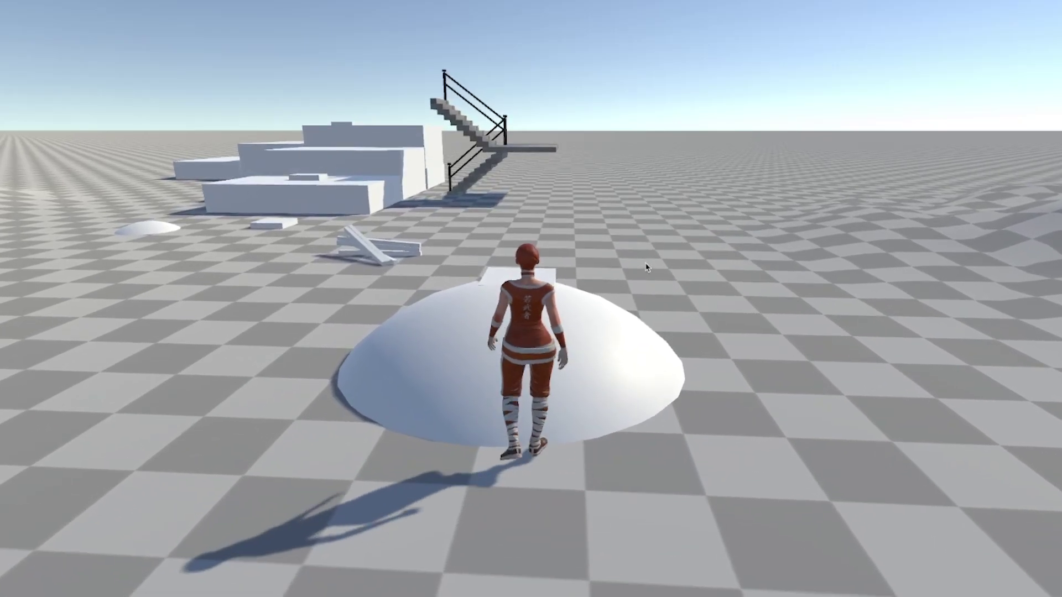
key("w")
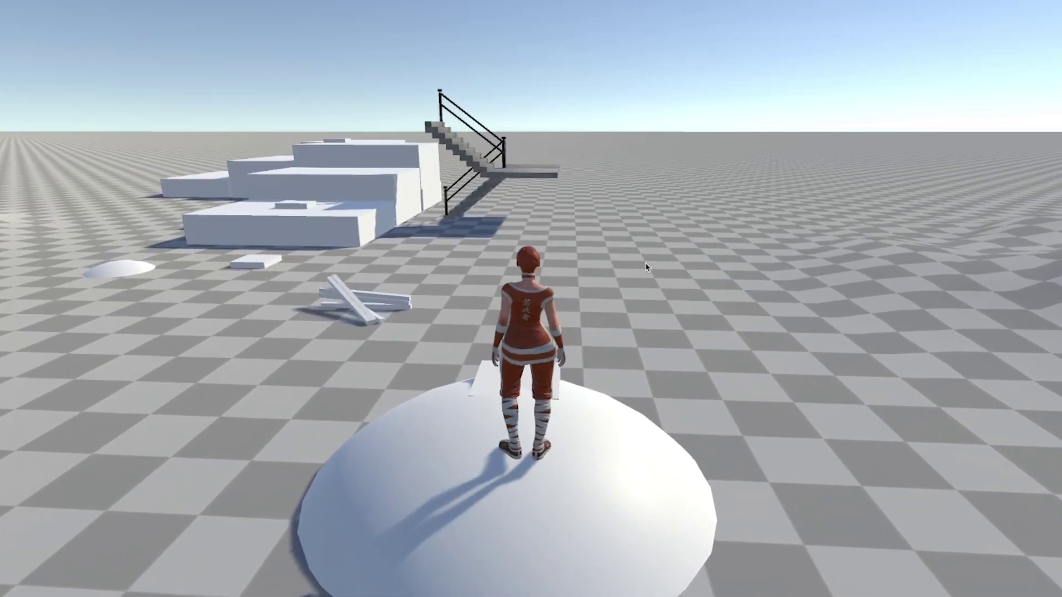
Turn the character left and right on top of the dome to check its foot placement
key("a")
key("w")
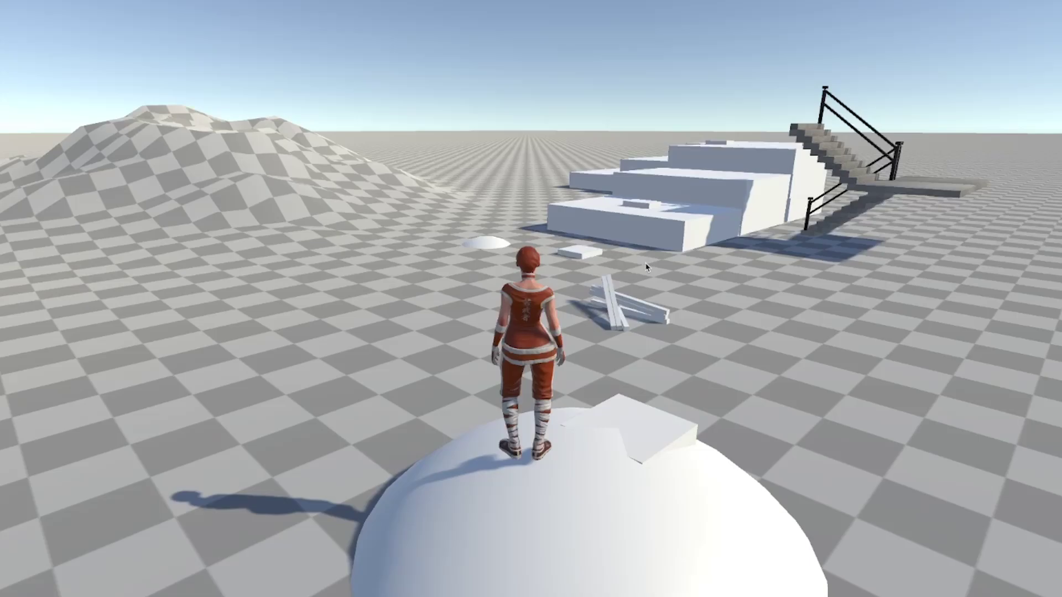
key("w")
key("d")
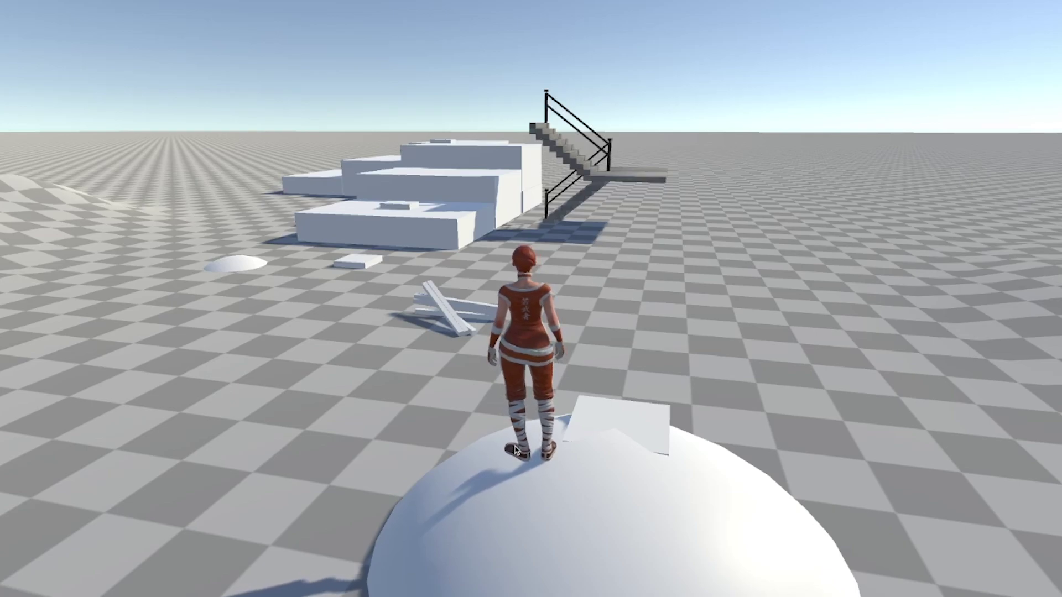
key("d")
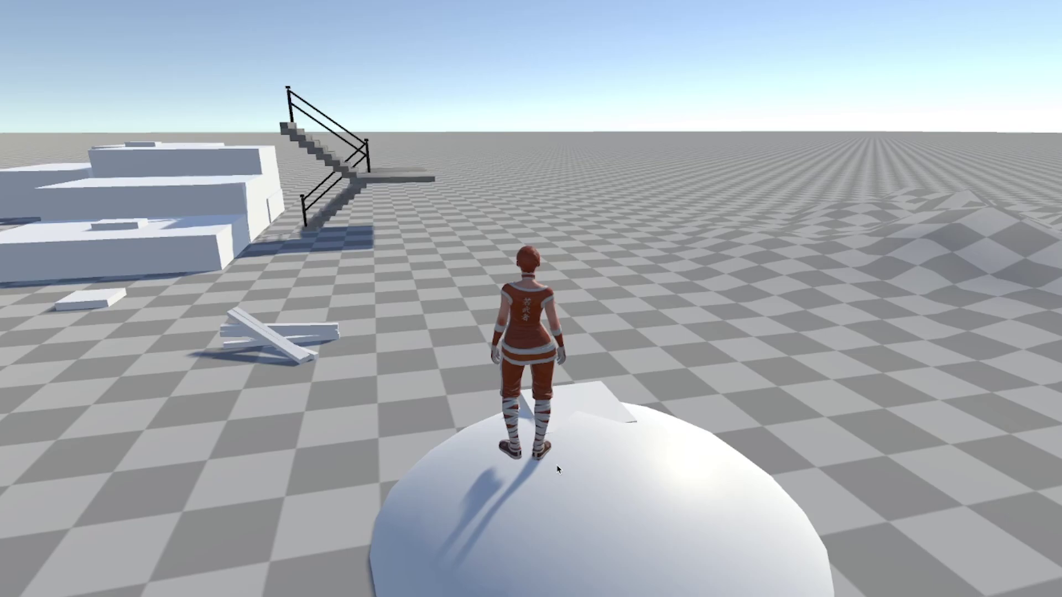
Walk the character backward down off the dome onto the flat ground
key("s")
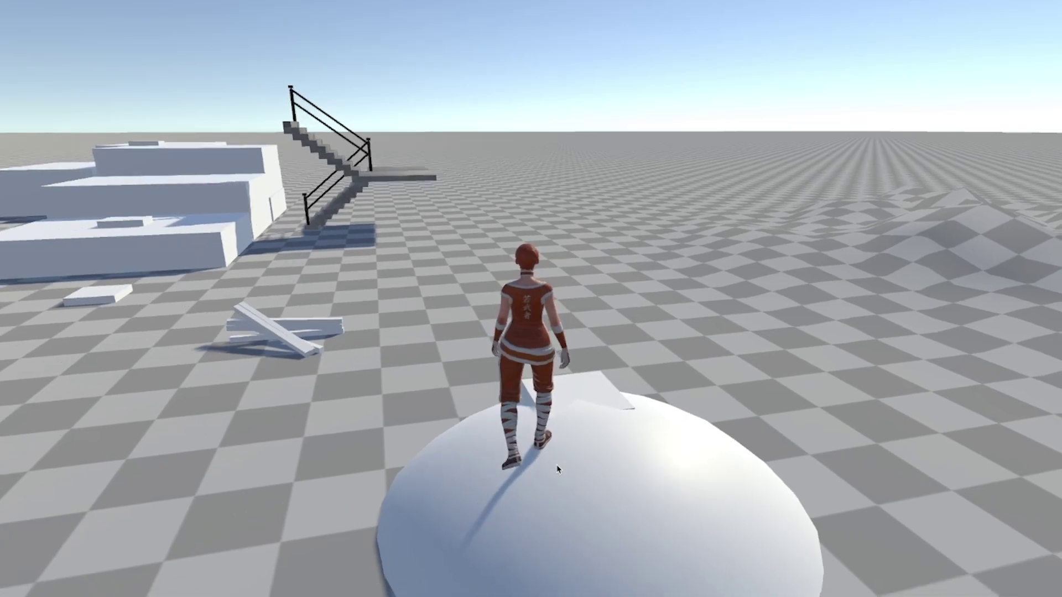
key("d")
key("s")
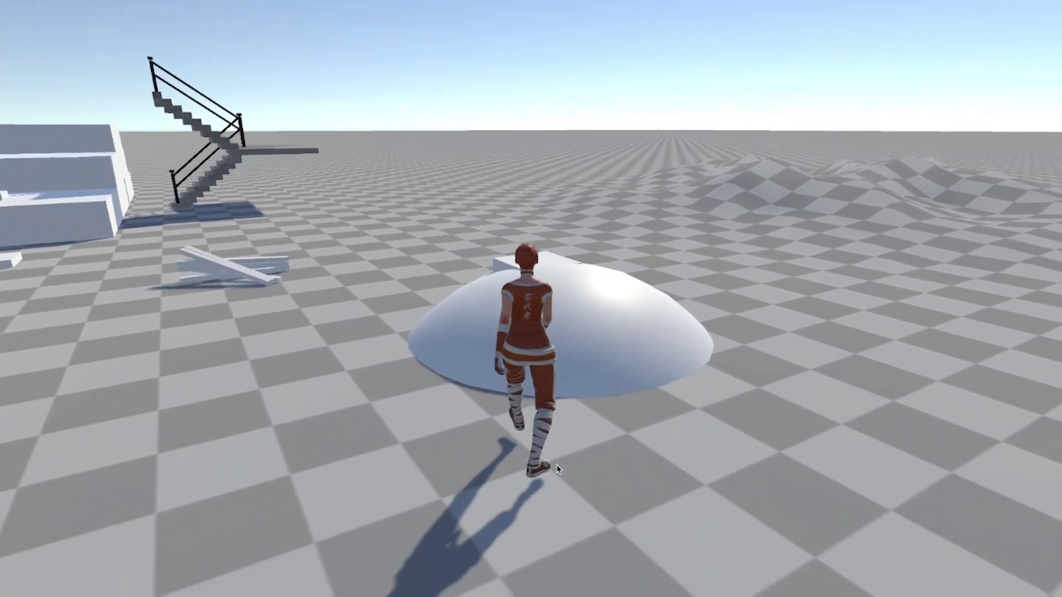
key("s")
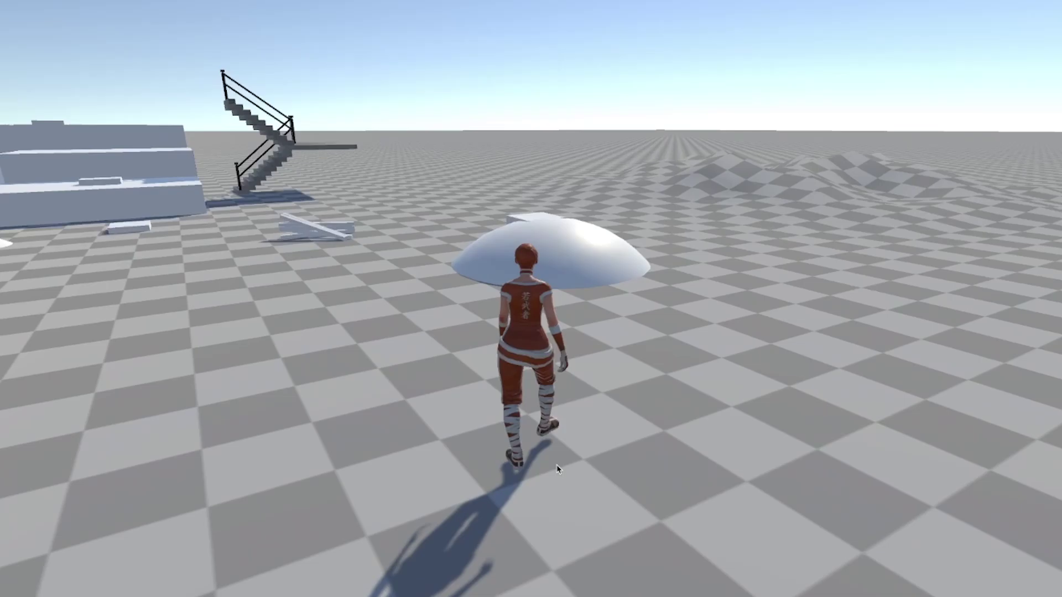
Steer the character backward with turns across the flat ground to the large hilly terrain
key("a")
key("d")
key("s")
key("d")
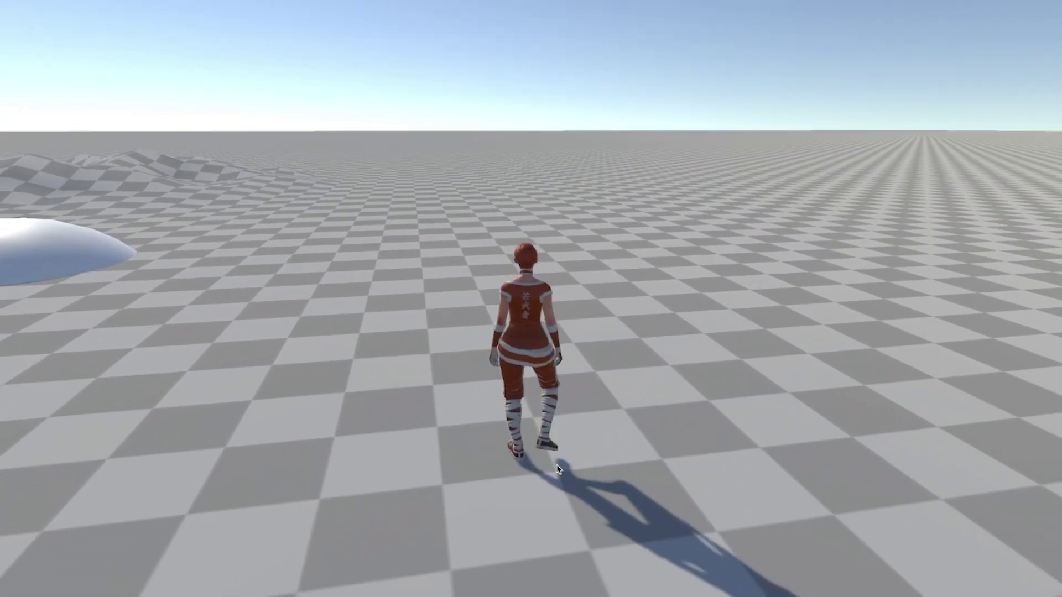
key("s")
key("d")
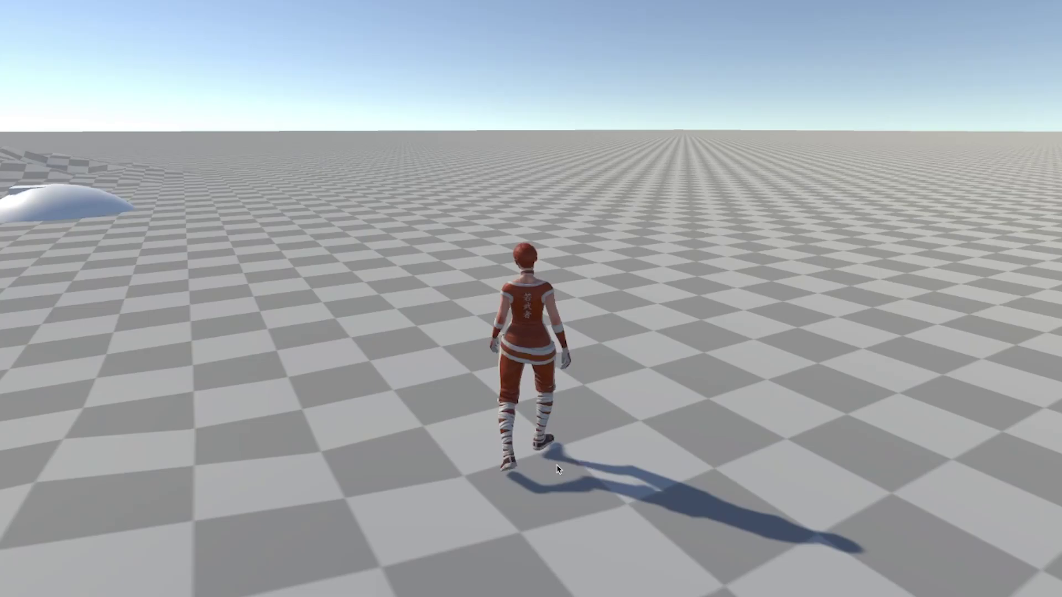
key("d")
key("s")
key("d")
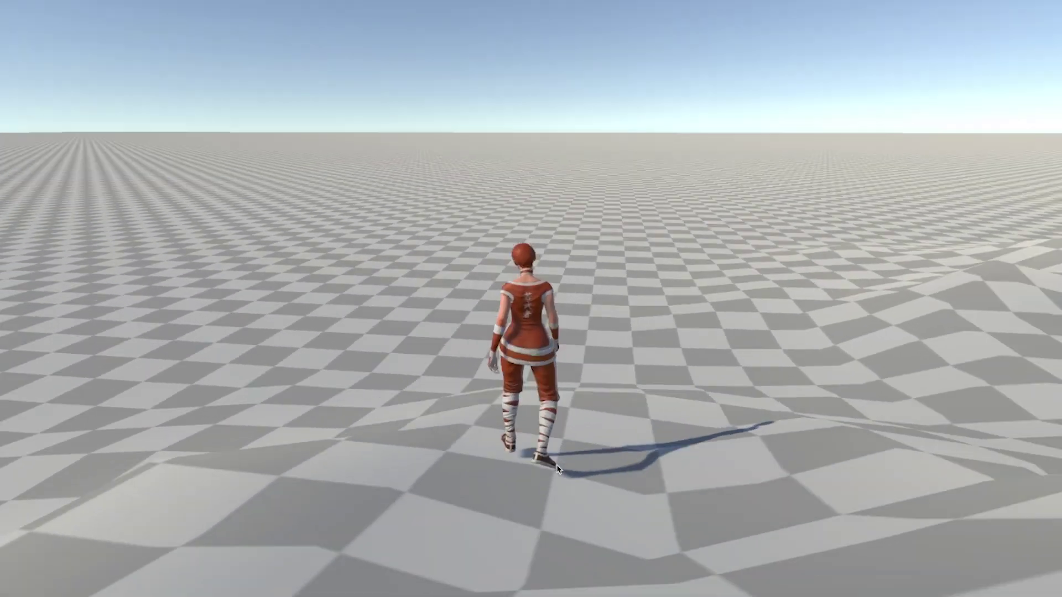
Back the character up the hill slope, turn it toward the peaks, and move it forward along the ridge
key("a")
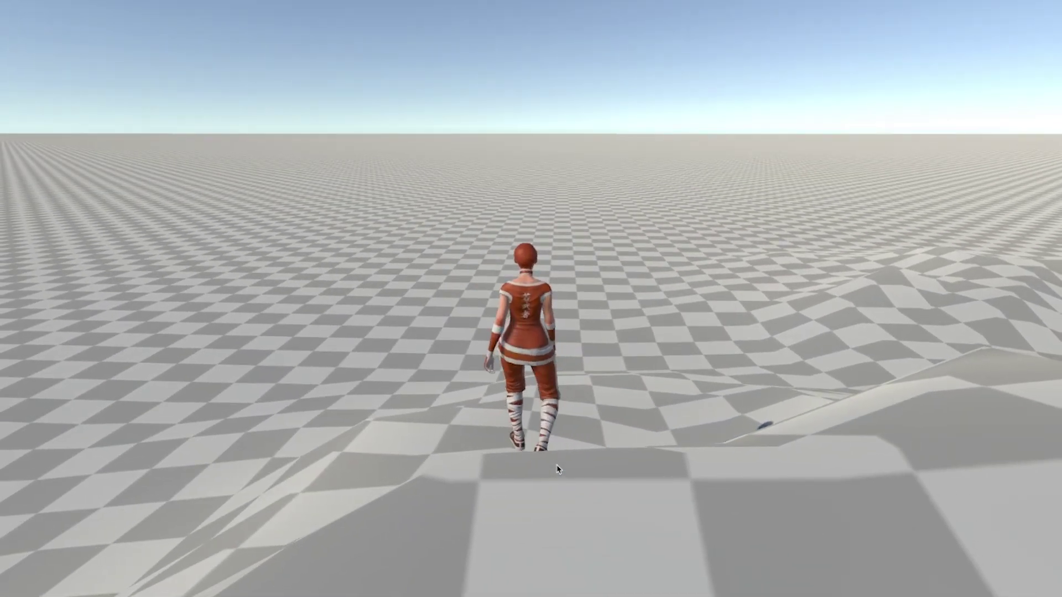
key("s")
key("d")
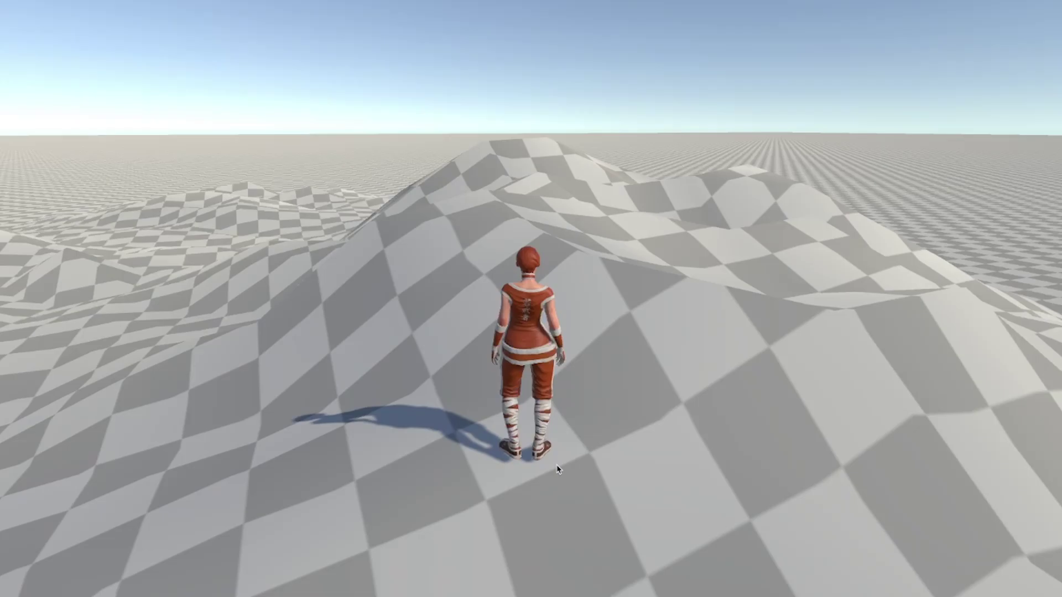
key("w")
key("d")
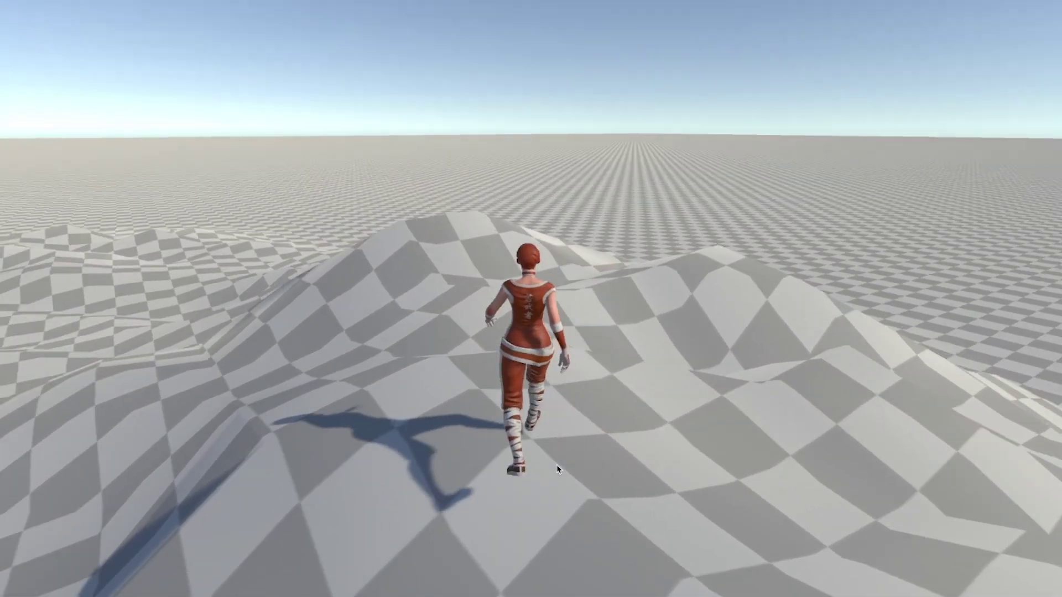
Rotate the character on the uneven hilltop until it faces the stacked blocks and staircase, checking its foot placement
key("a")
key("a")
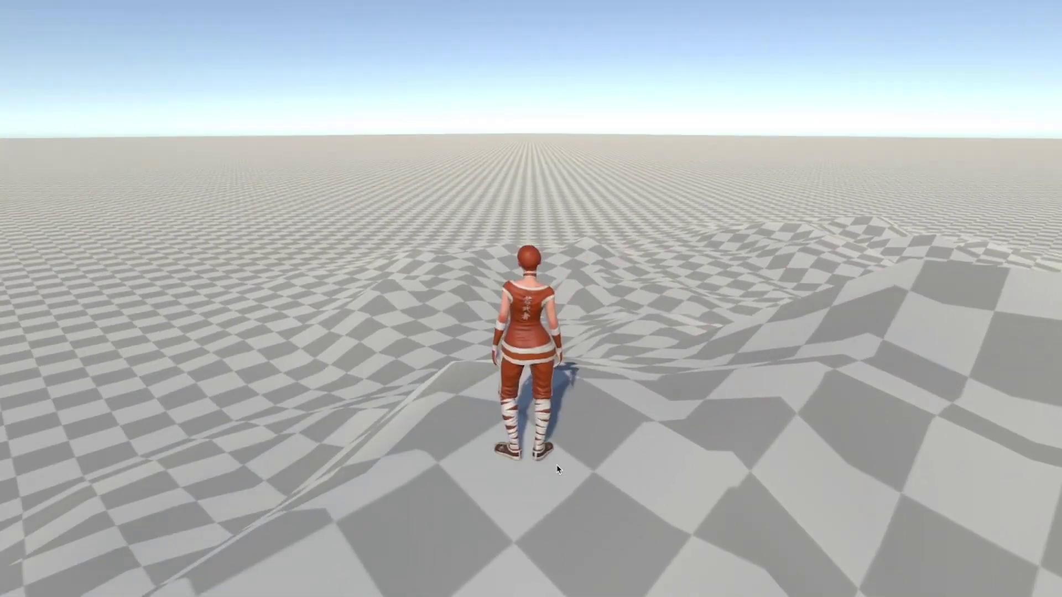
key("a")
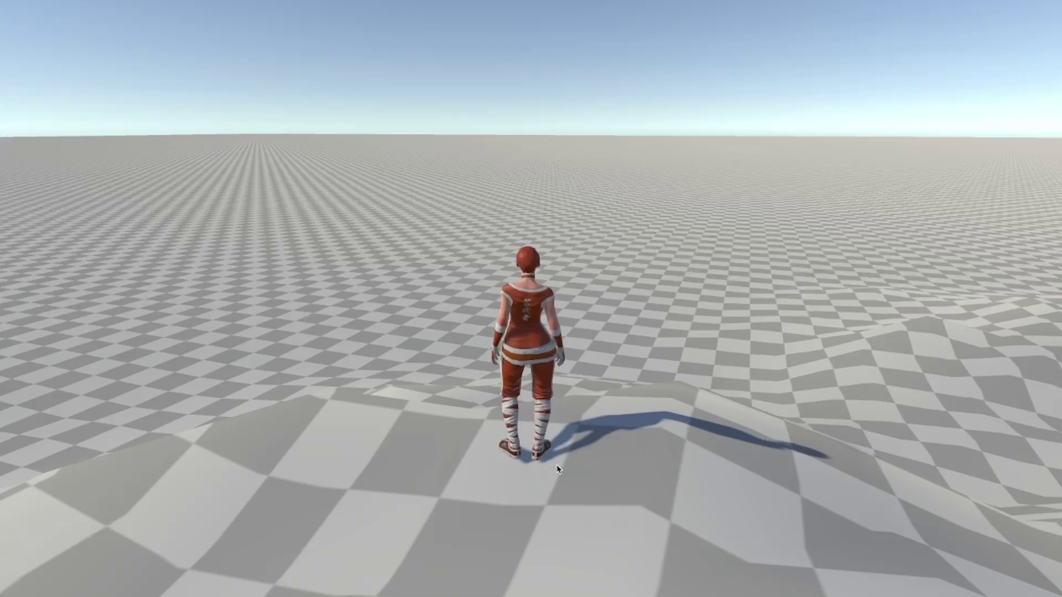
key("a")
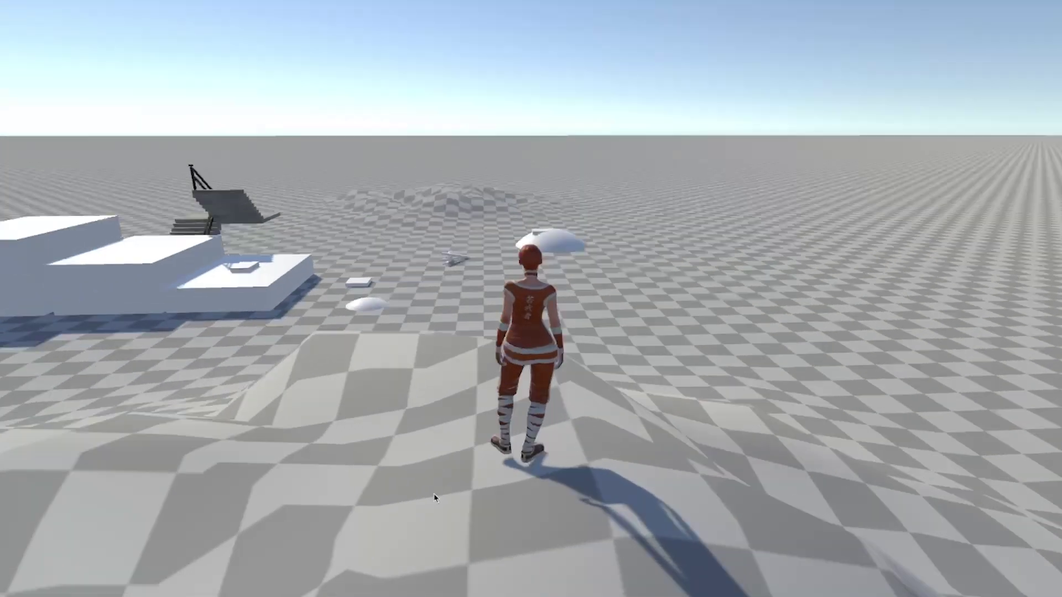
key("a")
key("a")
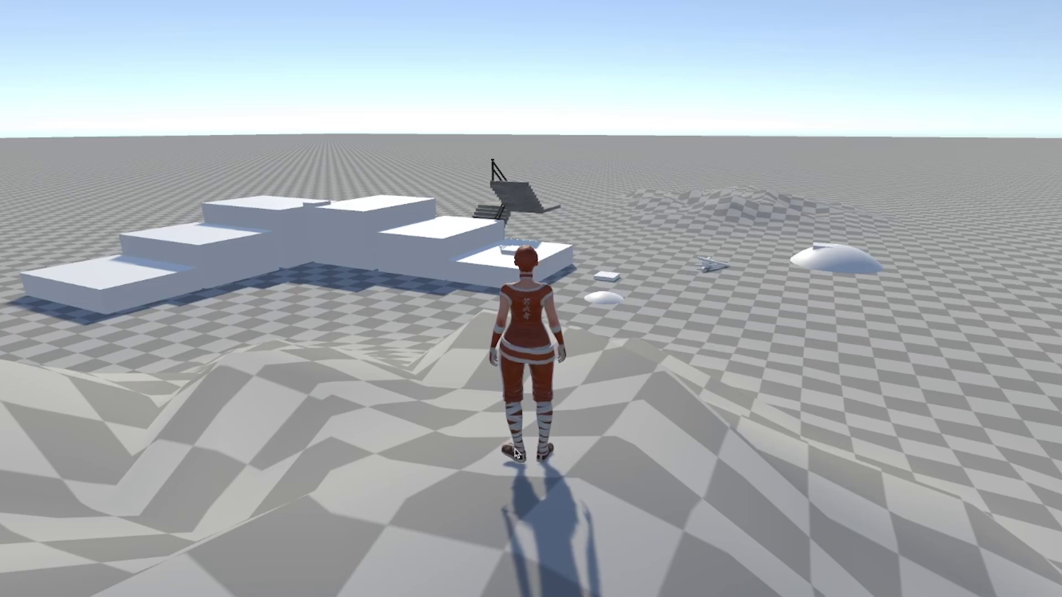
key("d")
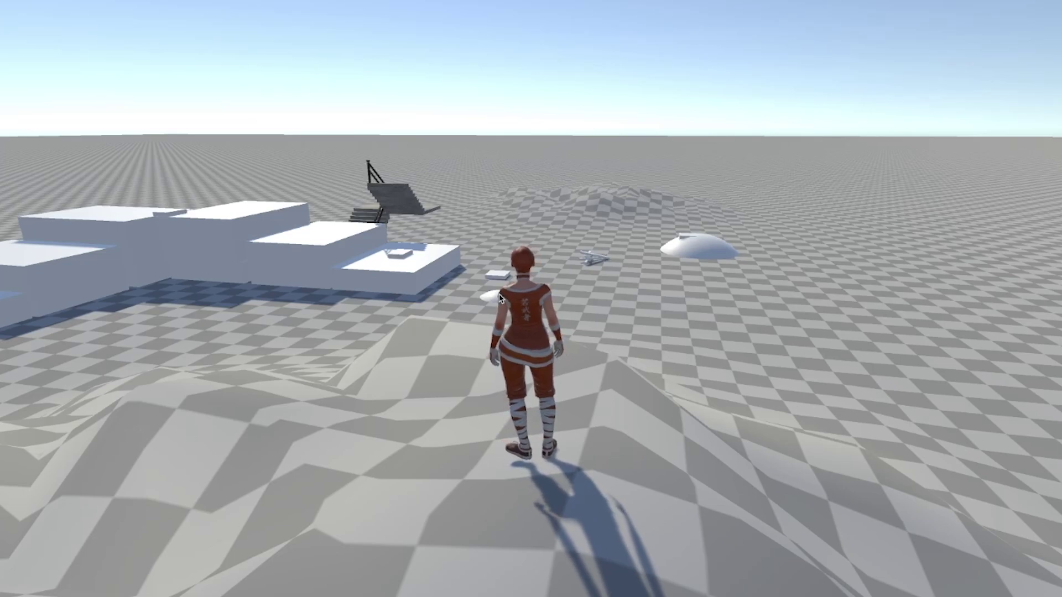
Turn the character and nudge it forward across the hilltop until it faces the stacked blocks, checking its foot placement
key("a")
key("w")
key("w")
key("w")
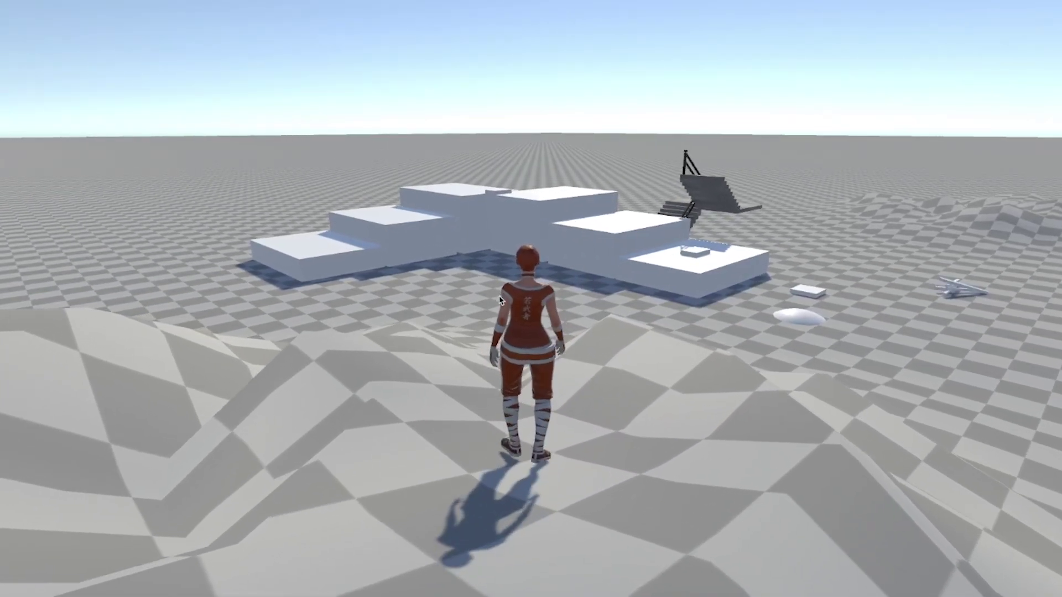
key("a")
key("w")
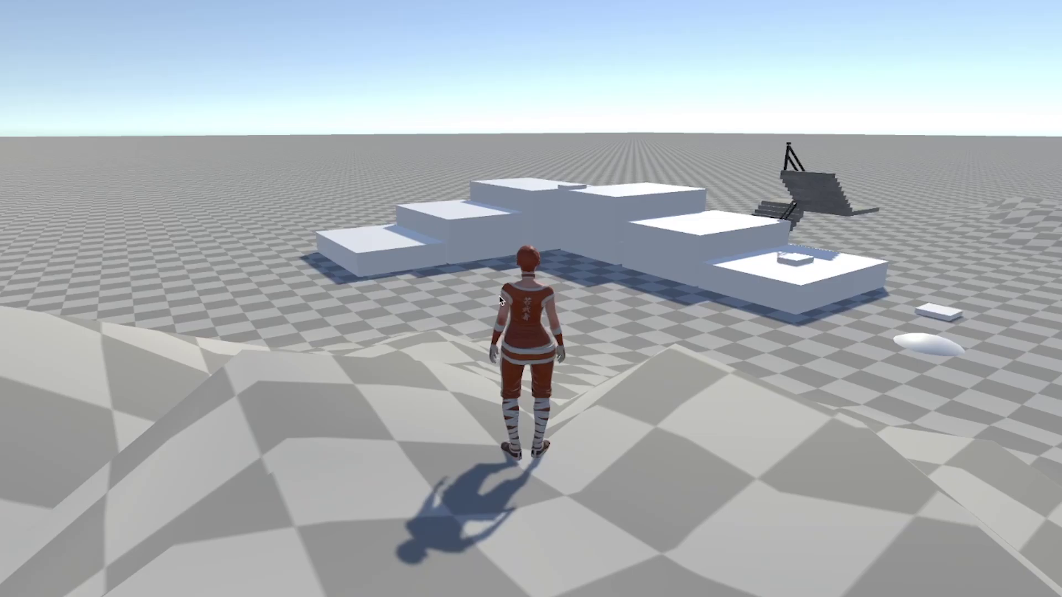
key("d")
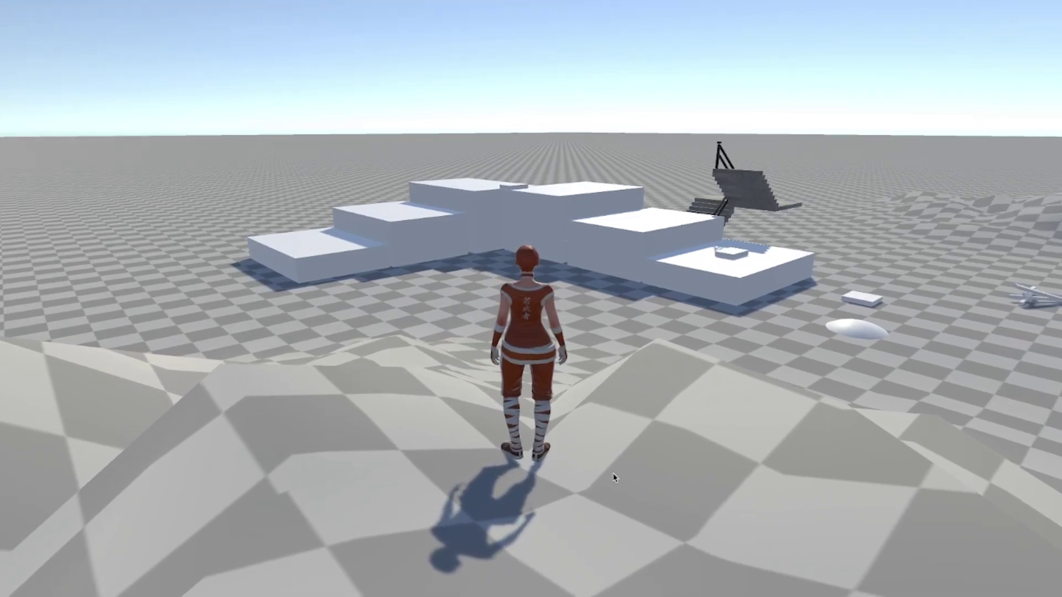
Walk the character down the hill onto the flat ground and turn it toward the nearest block and small dome
key("w")
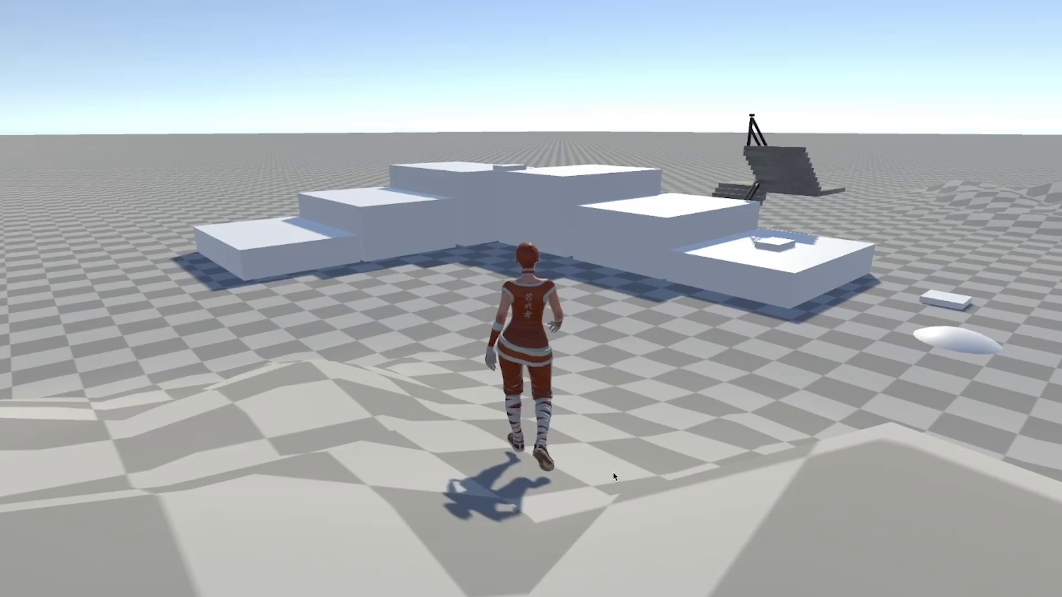
key("d")
key("d")
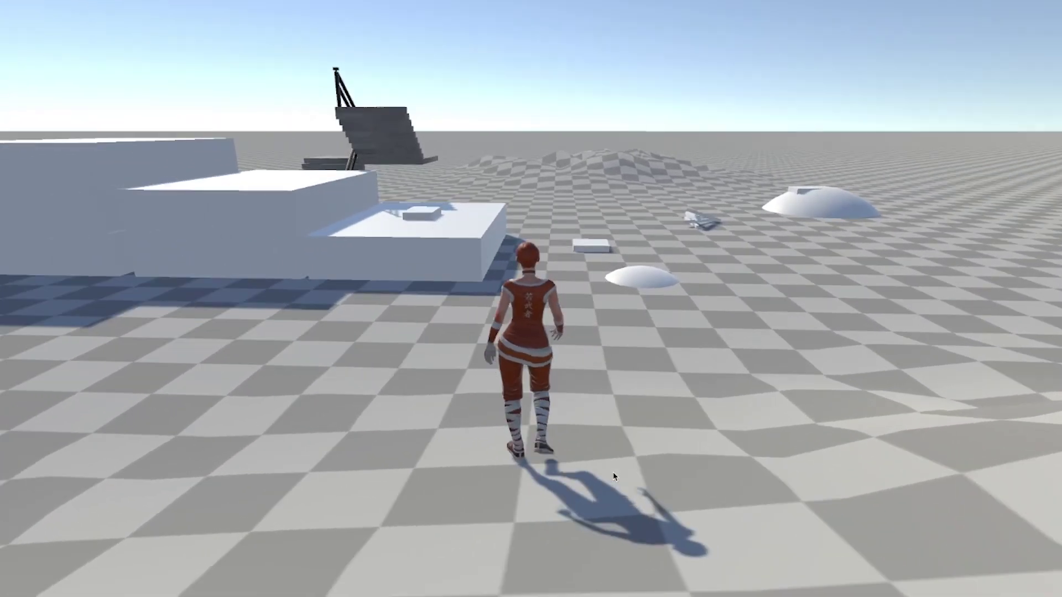
key("a")
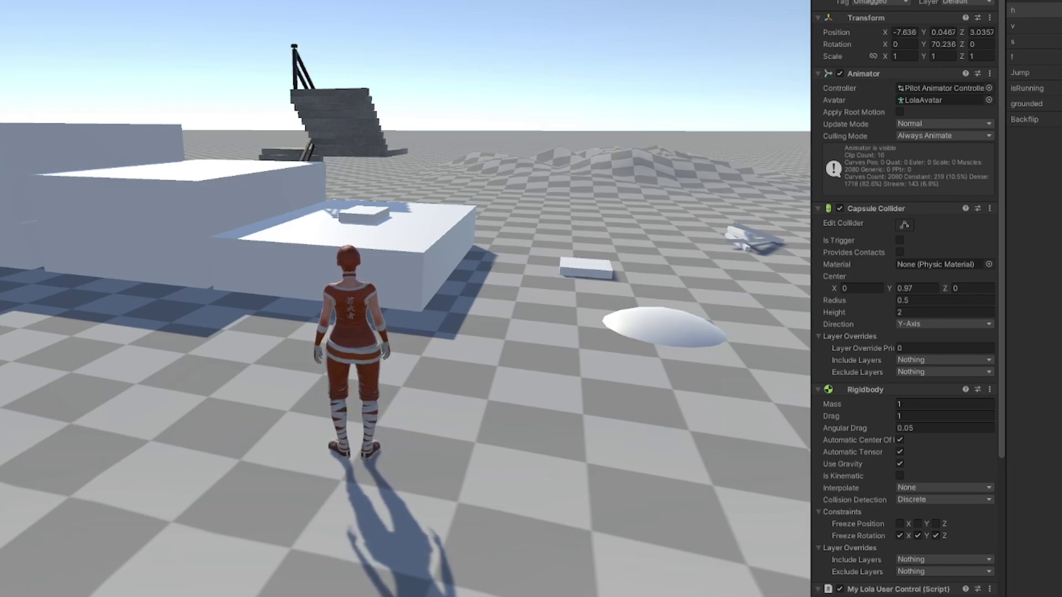
Stop the running play test of this character
key("ctrl+p")
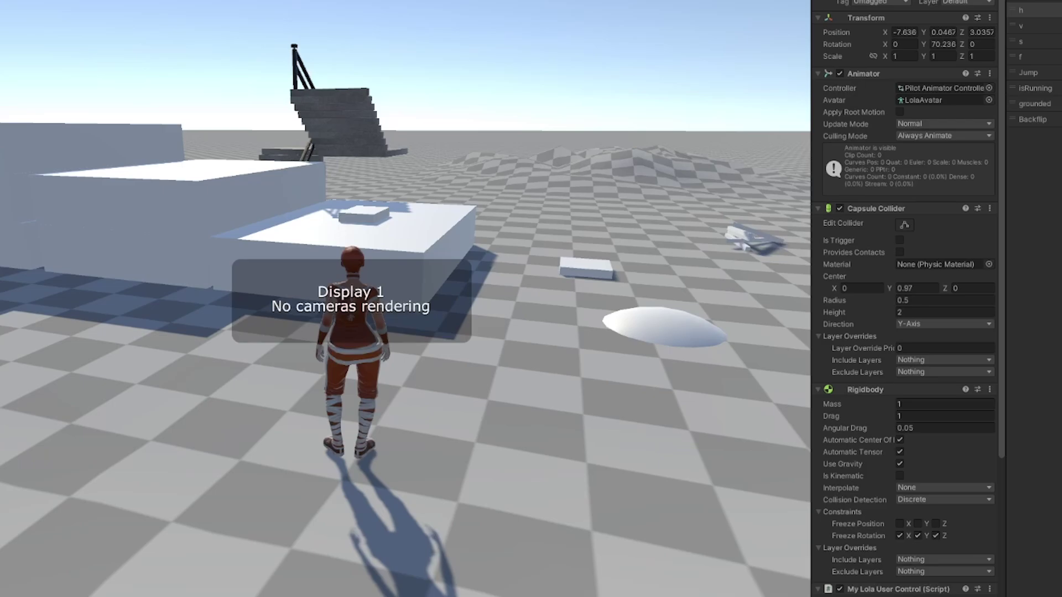
left_click(746, 51)
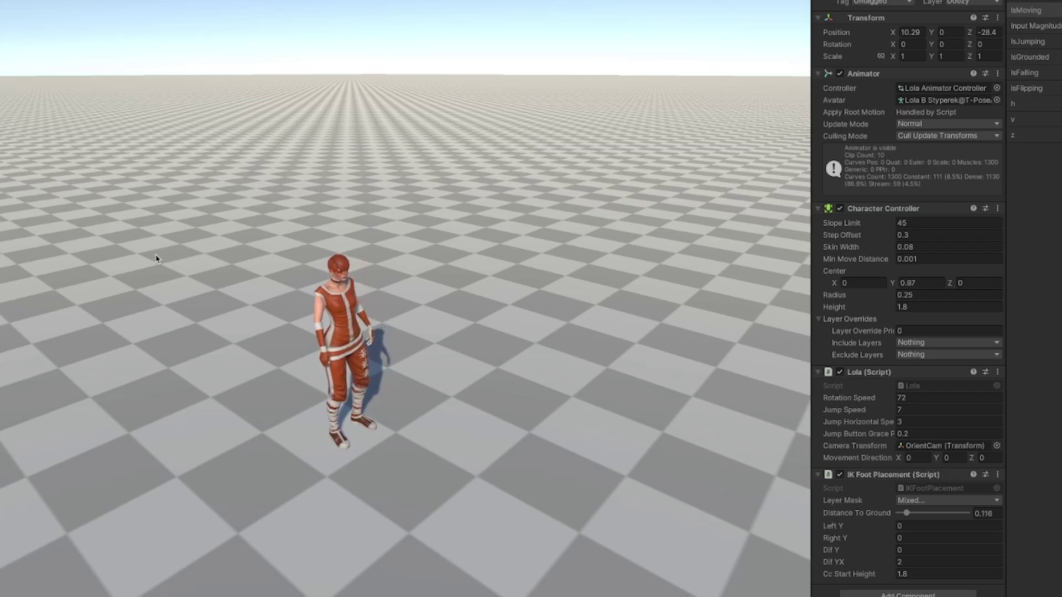
Turn off the character's IK Foot Placement script and walk the character across the flat ground
left_click(839, 474)
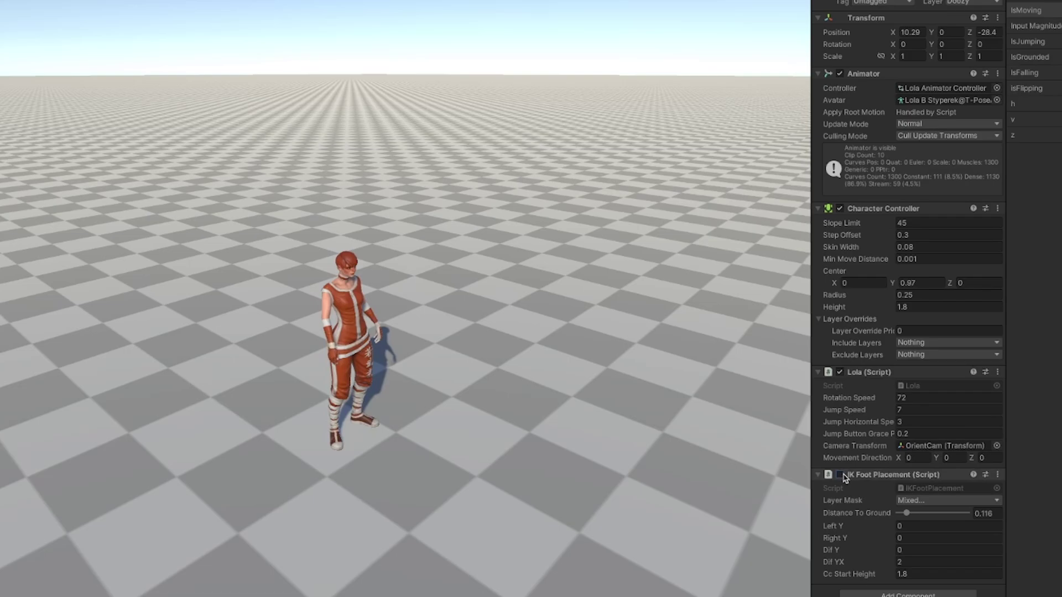
left_click(671, 469)
key("w")
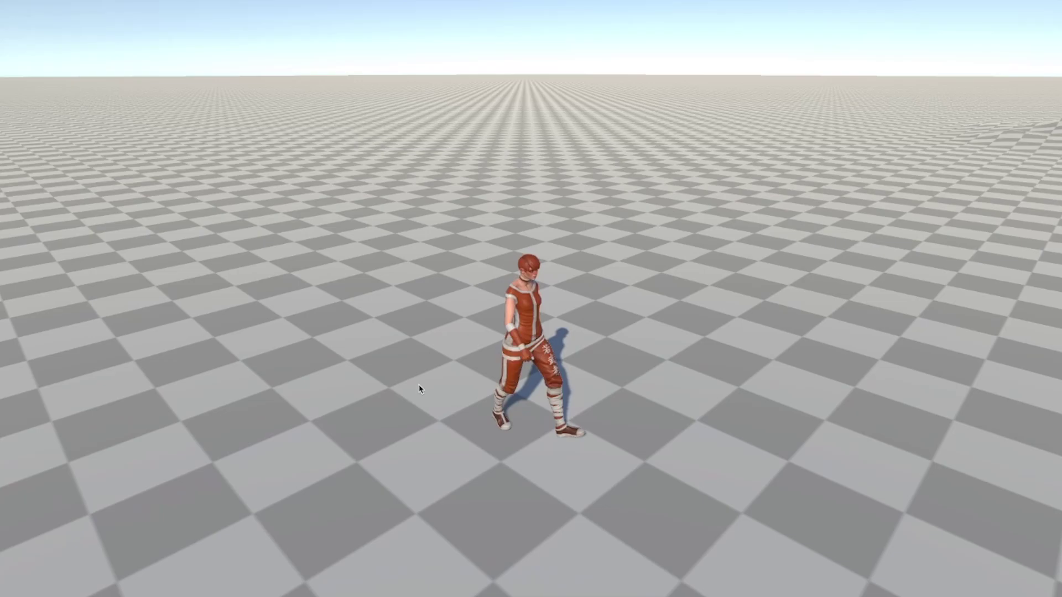
key("d")
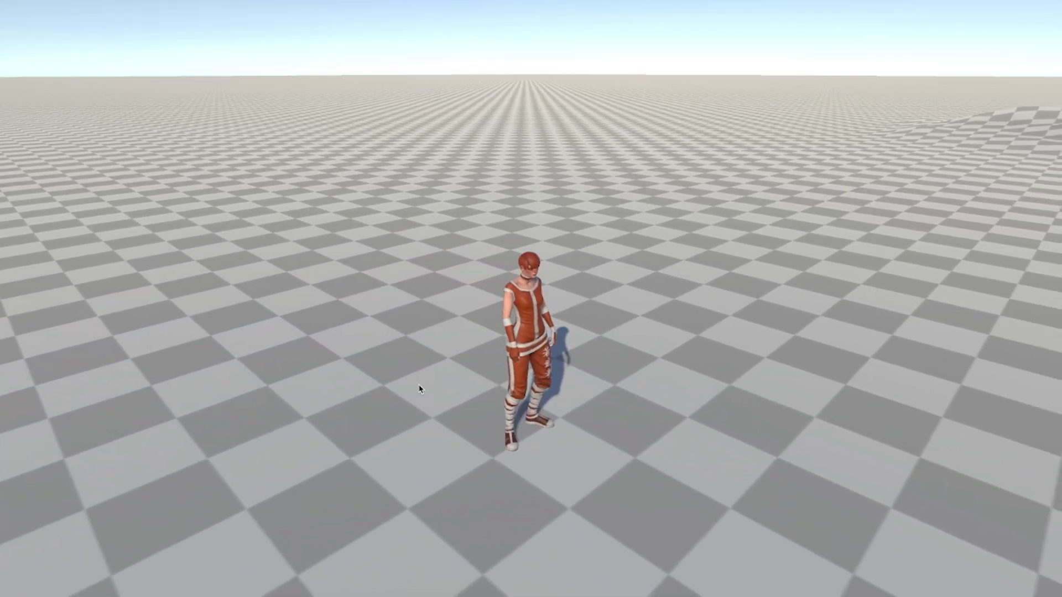
key("d")
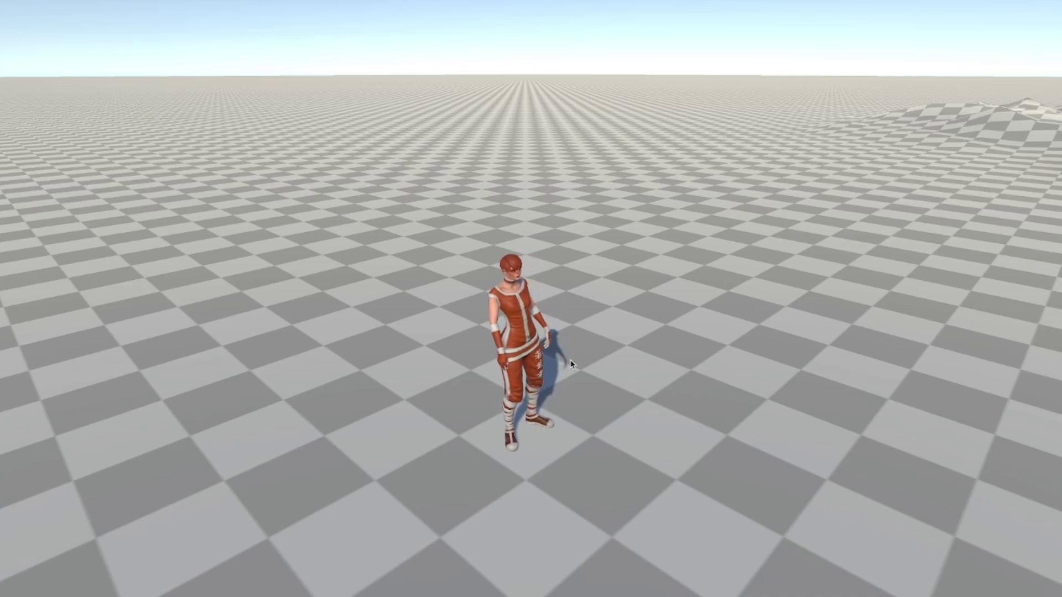
Walk the character onto the large dome, turn it on the slope, and jump it off the side
key("s")
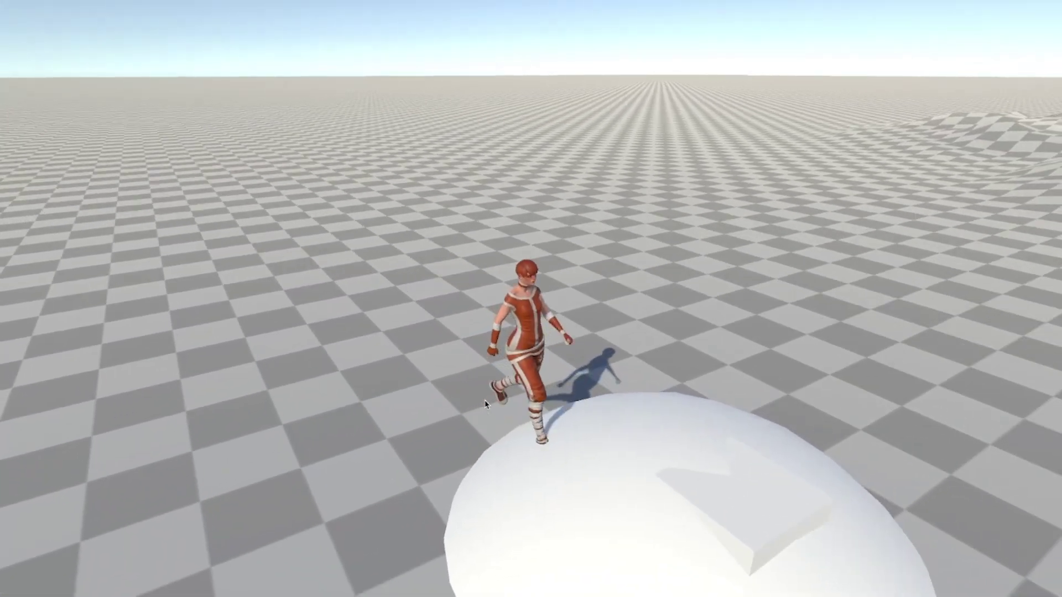
key("d")
key("d")
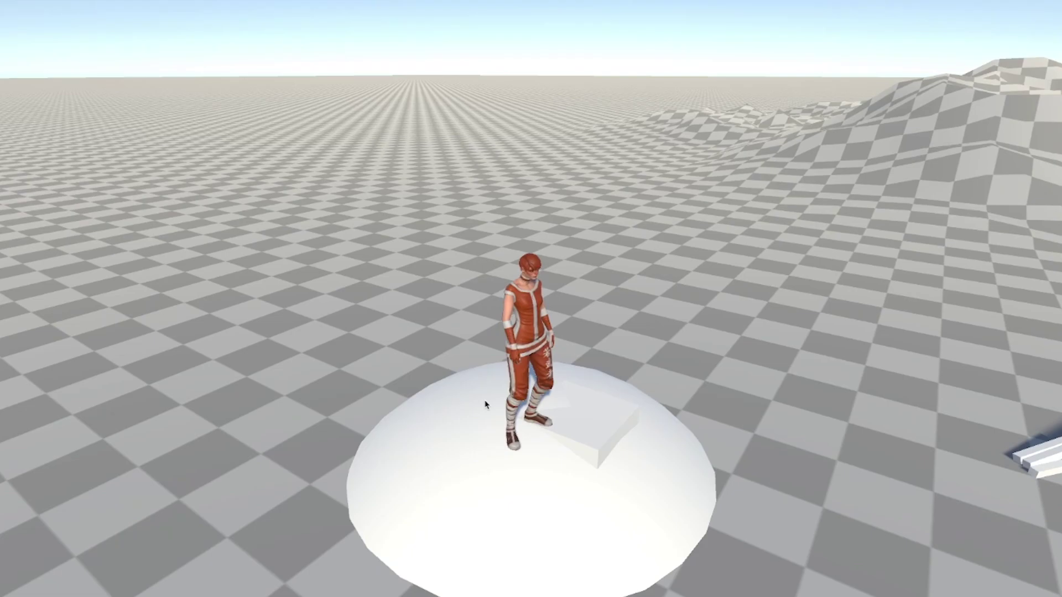
key("d")
key("space")
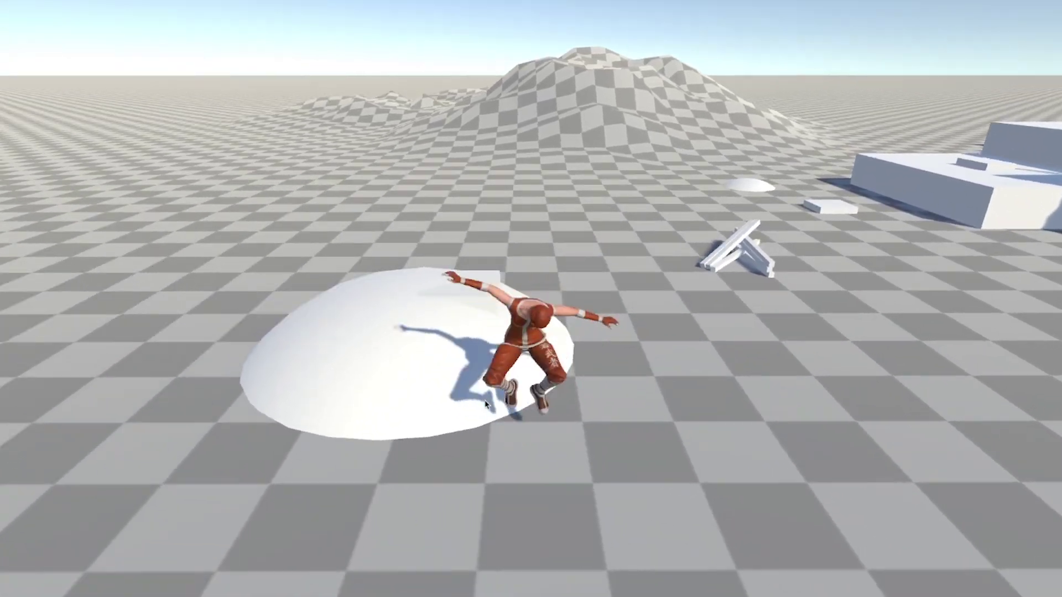
Walk the character around and back up the dome, stopping and turning on its slope with foot IK off
key("a")
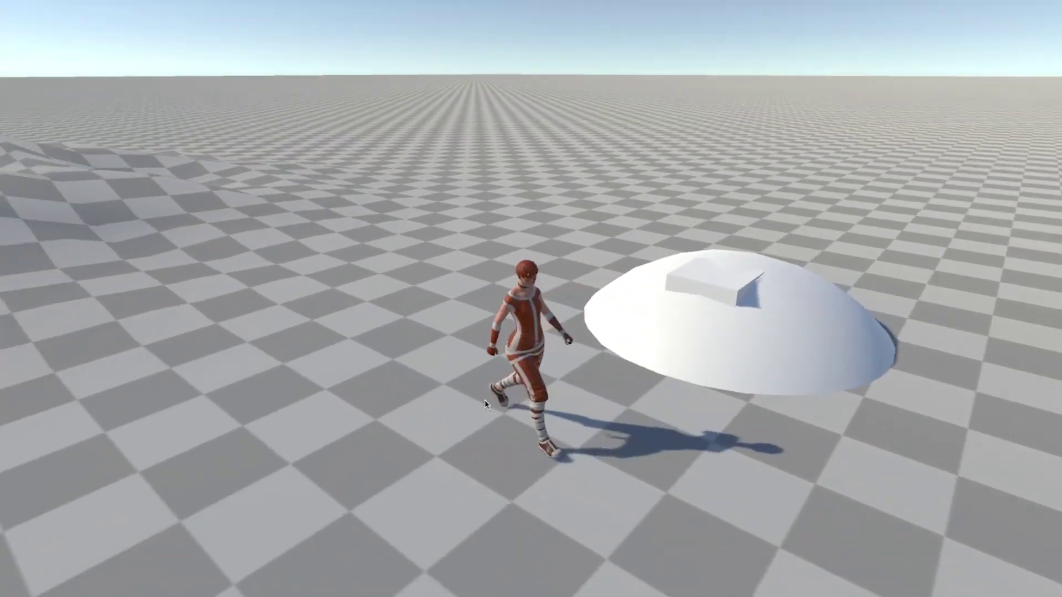
key("d")
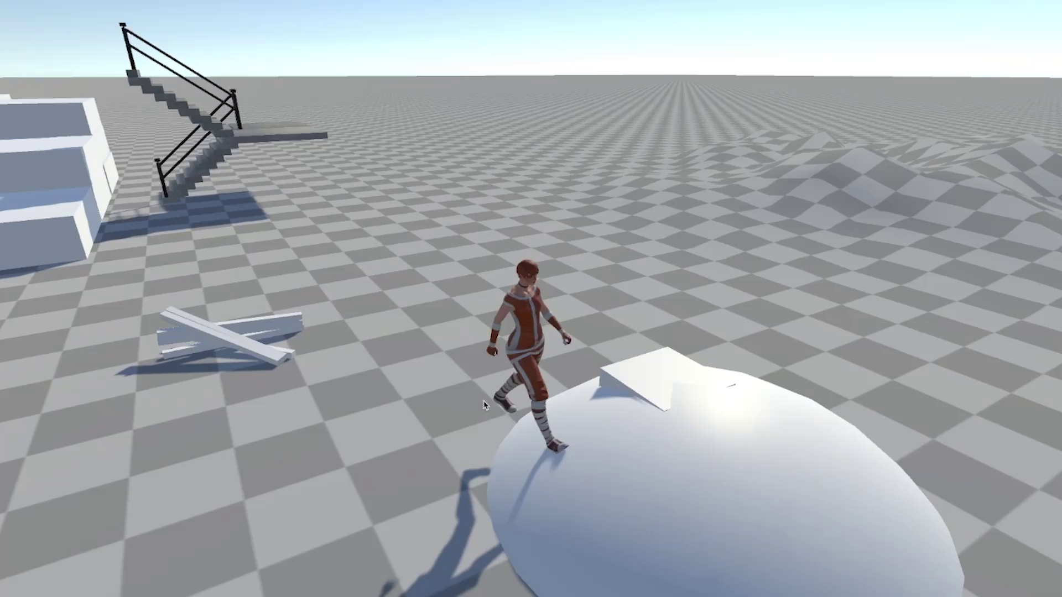
key("d")
key("d")
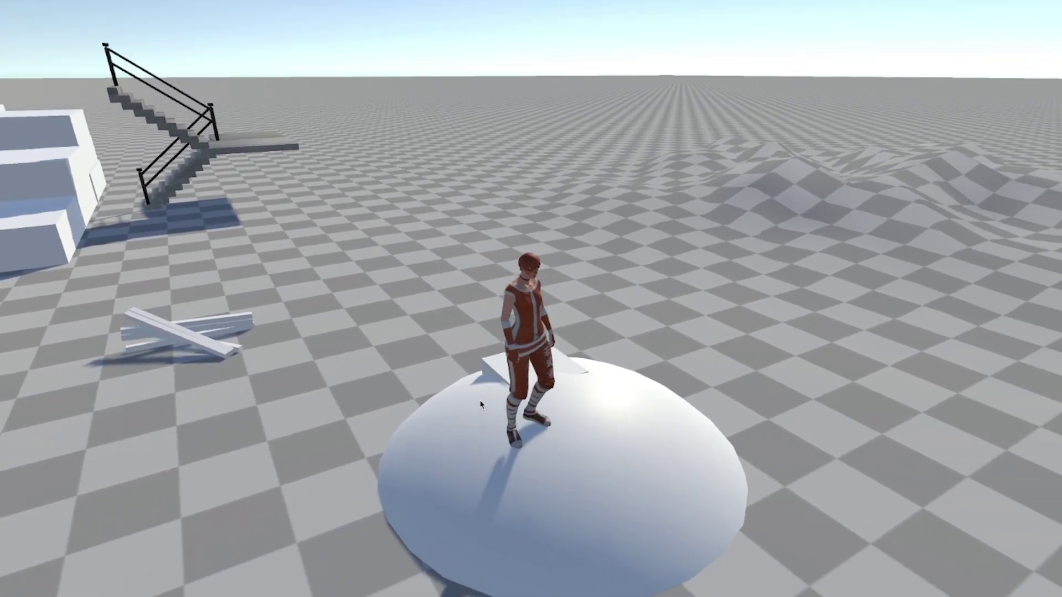
key("s")
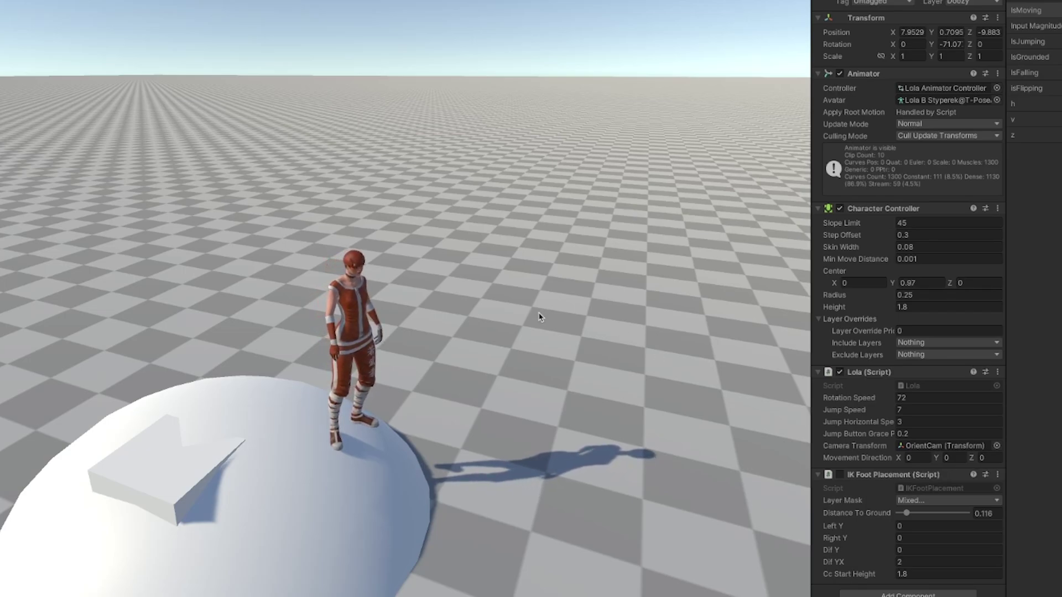
Turn on the IK Foot Placement script and rotate the character on the dome's slope to check its feet
left_click(840, 474)
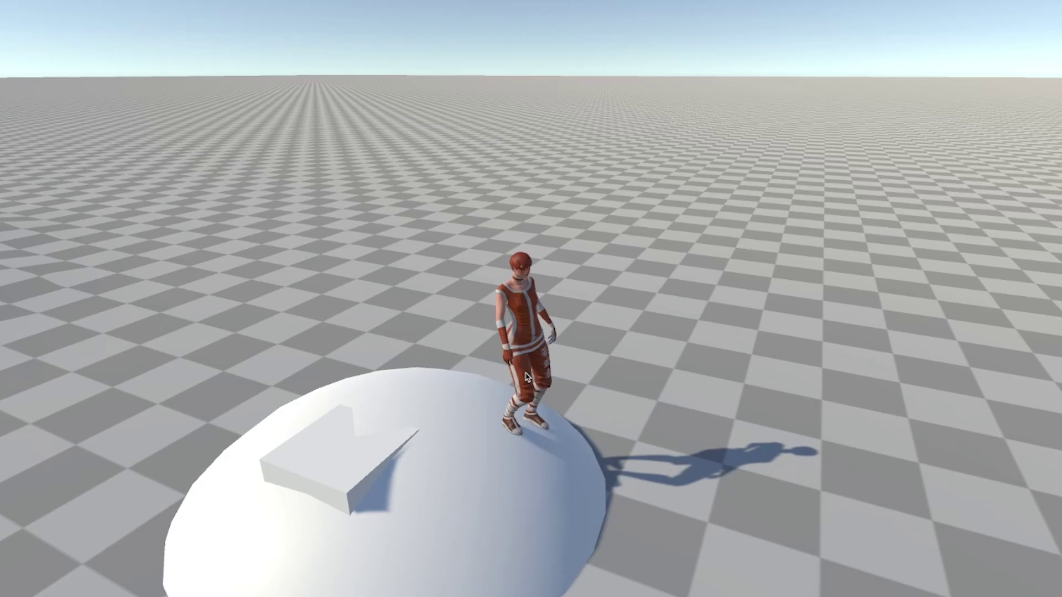
key("d")
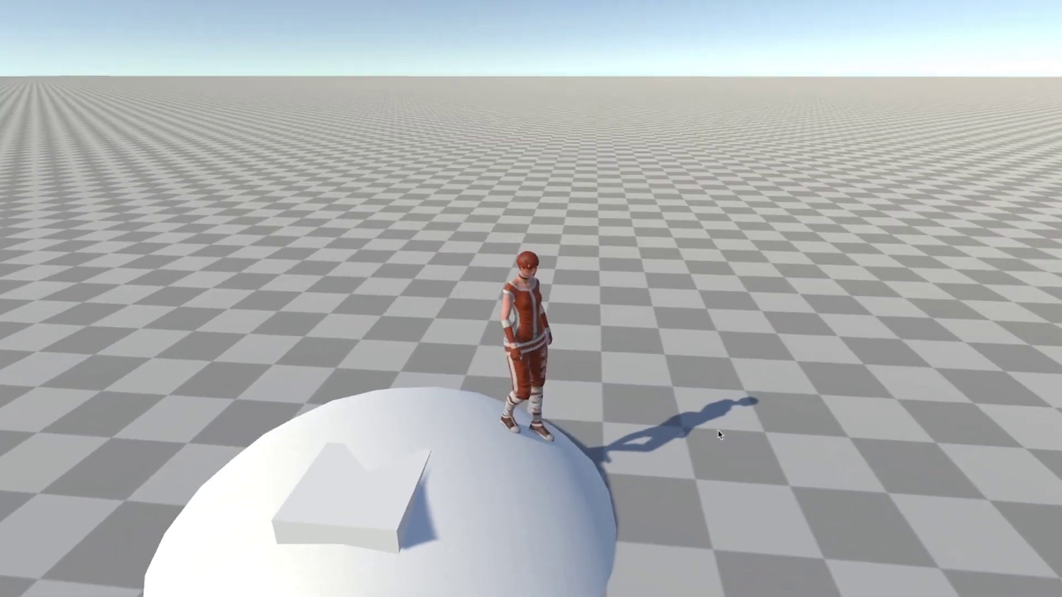
key("w")
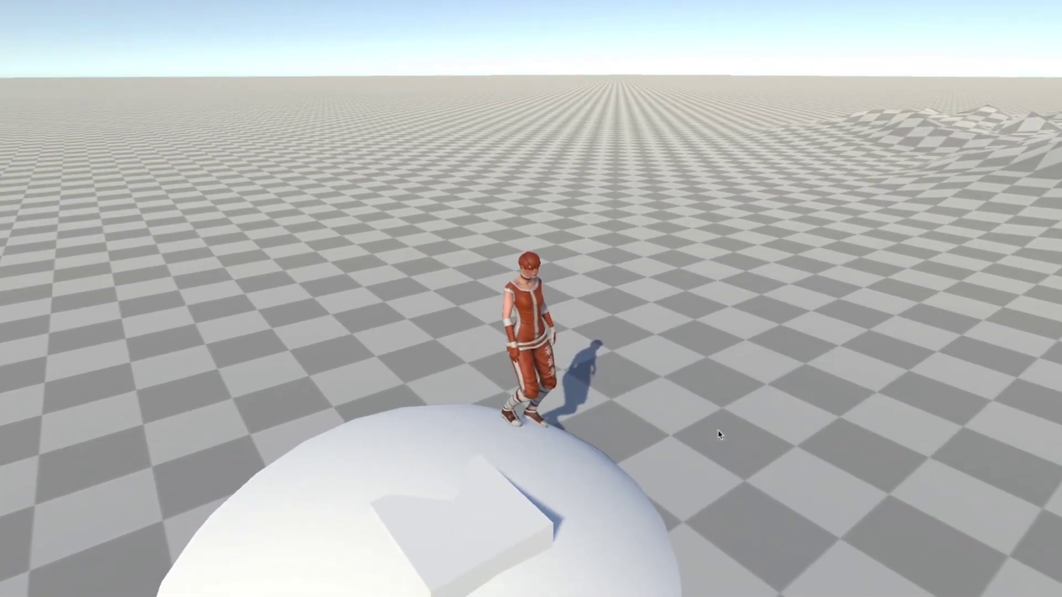
Walk the character down off the dome and around on the flat ground near the crossed beams
key("d")
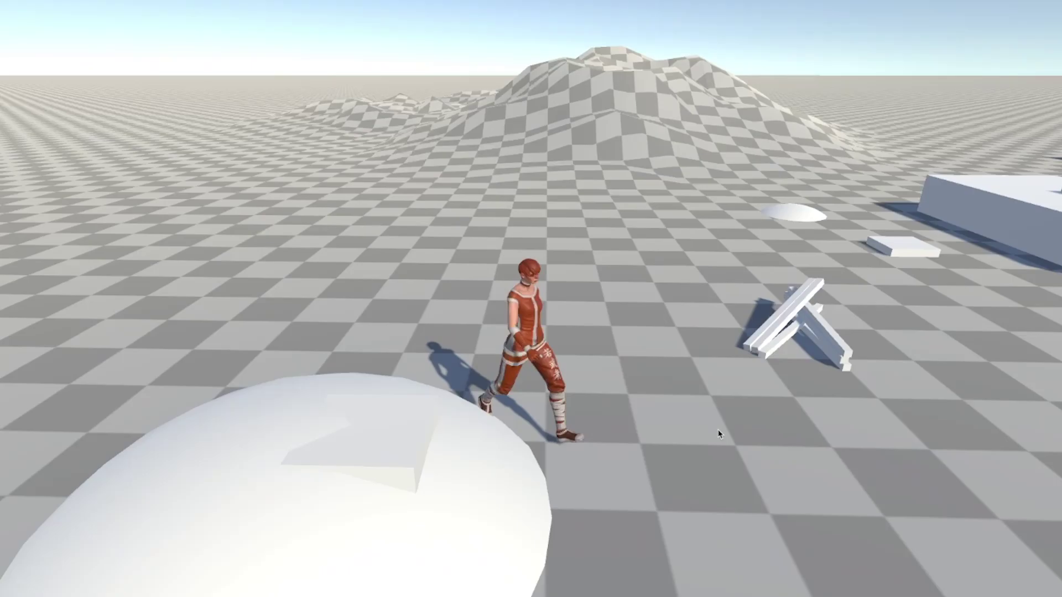
key("w")
key("a")
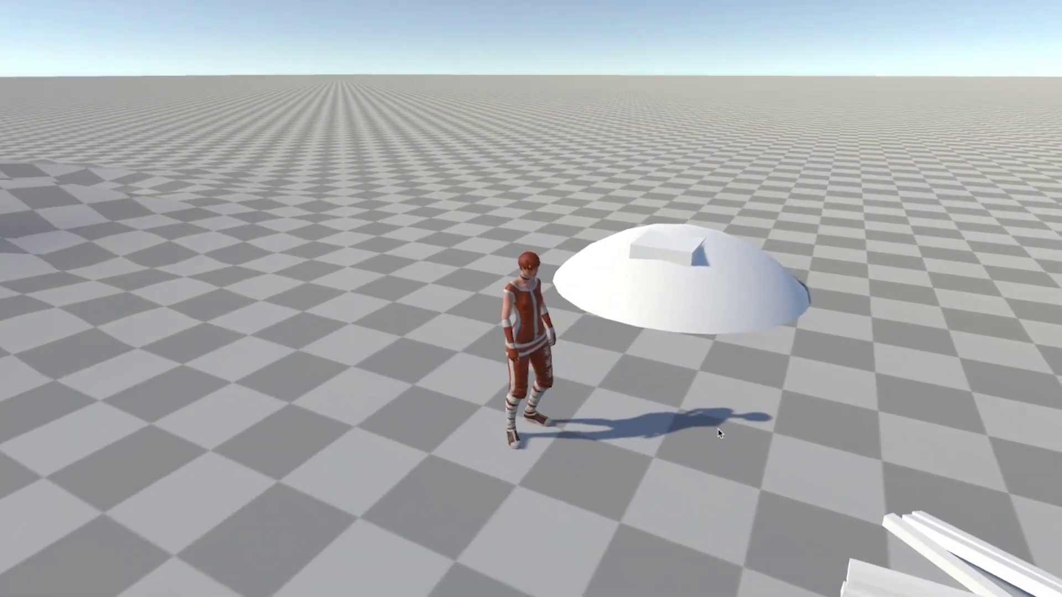
key("d")
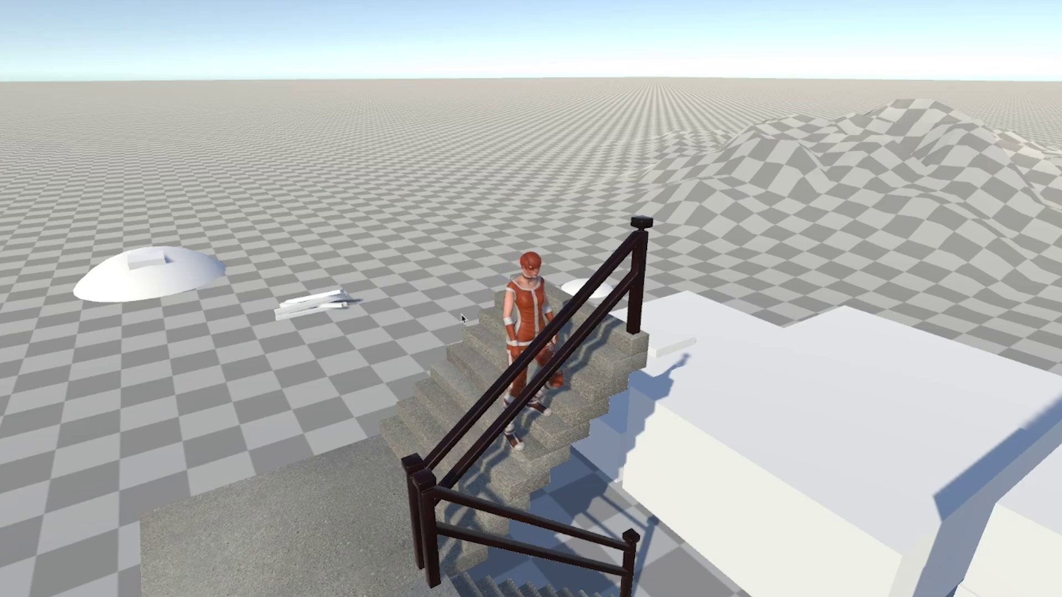
Show the Scene view beside the character's component settings and frame the character standing on the stairs
key("shift+space")
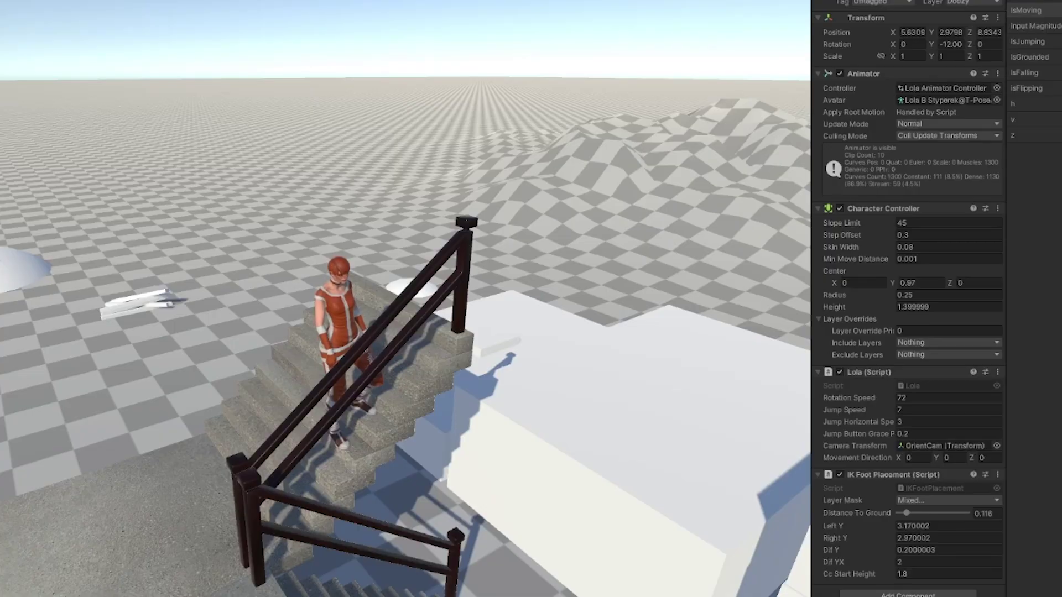
key("ctrl+1")
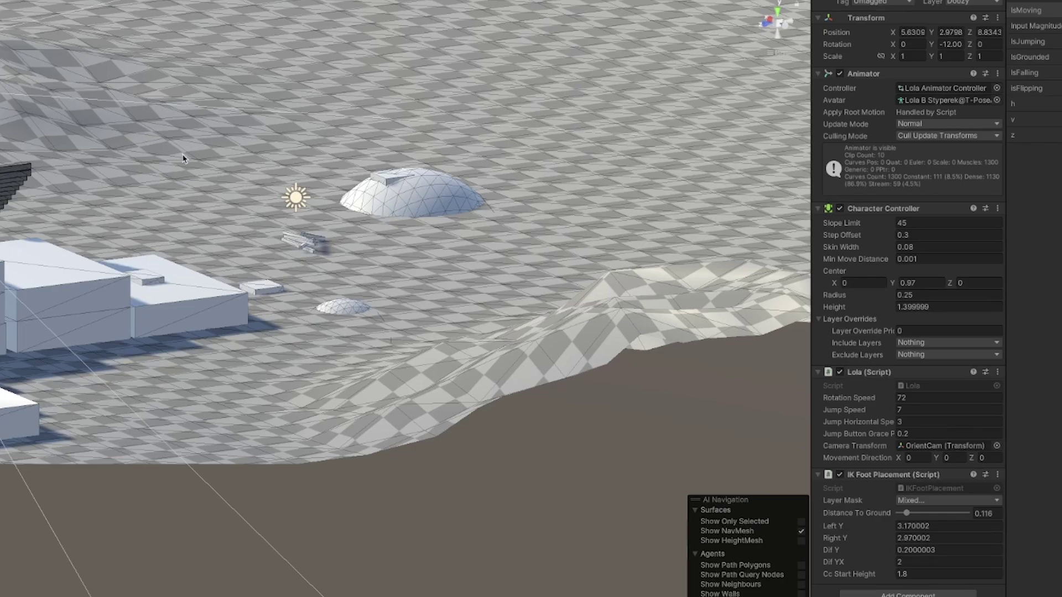
key("f")
scroll(364, 305, "up", 10)
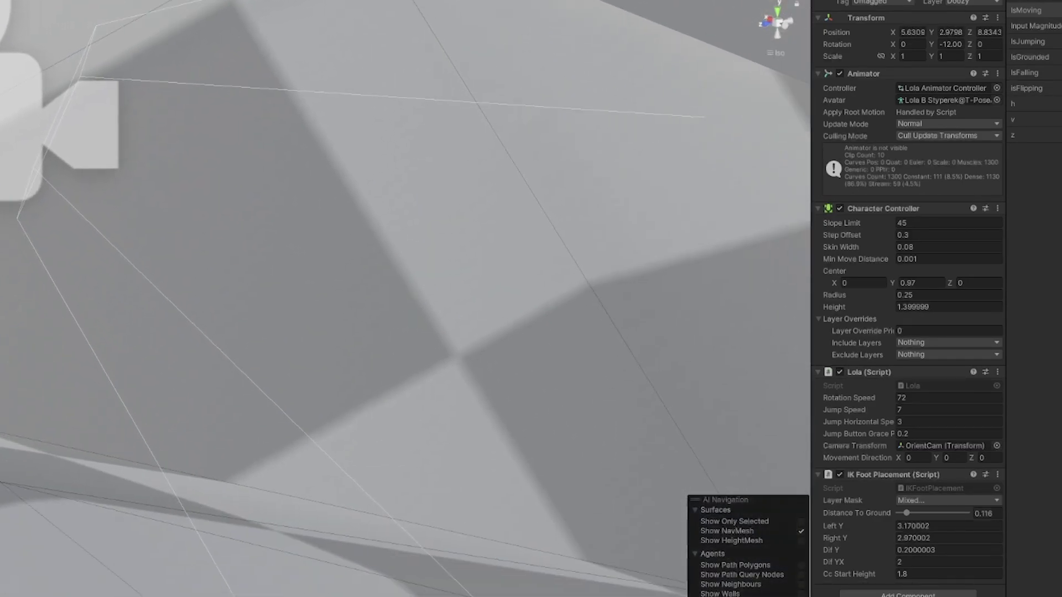
middle_click_drag(545, 338, 149, 28)
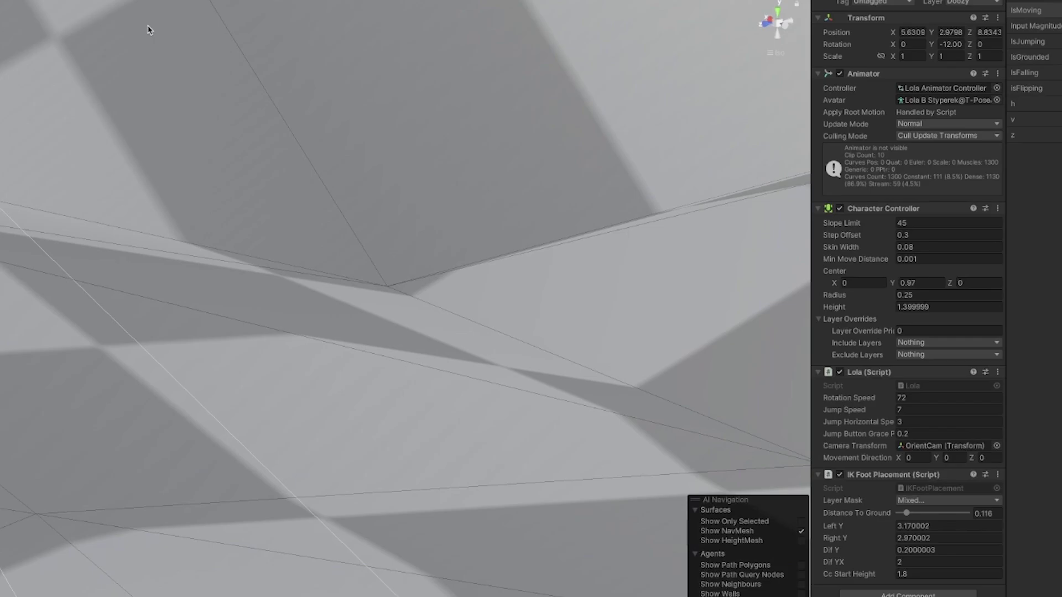
middle_click_drag(512, 376, 77, 28)
middle_click_drag(436, 337, 44, 295)
middle_click_drag(184, 223, 106, 441)
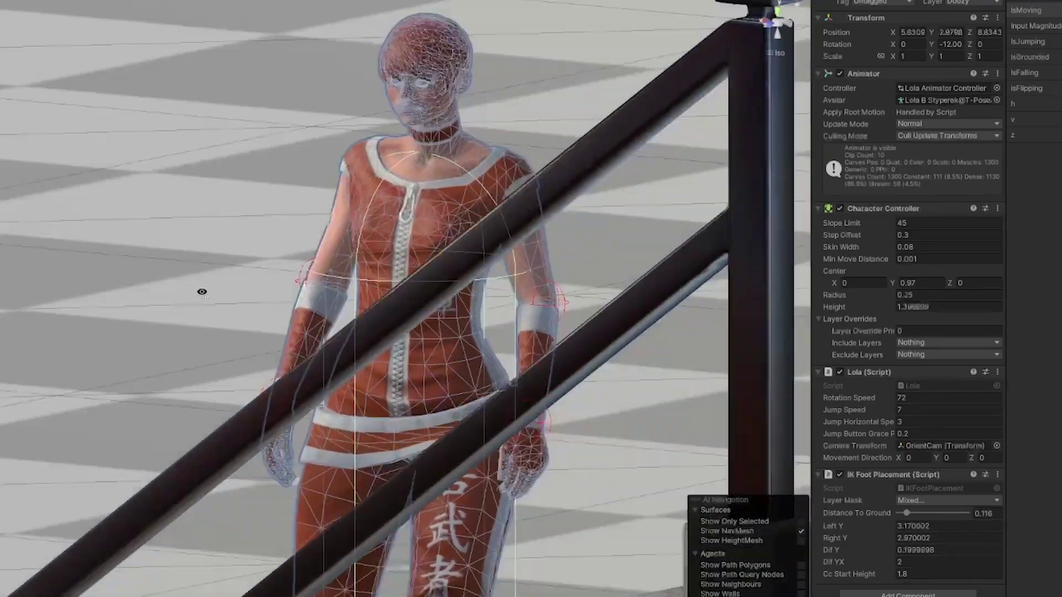
Examine the character's controller capsule and foot placement on the stair steps from several sides
left_click_drag(202, 291, 465, 202, "alt")
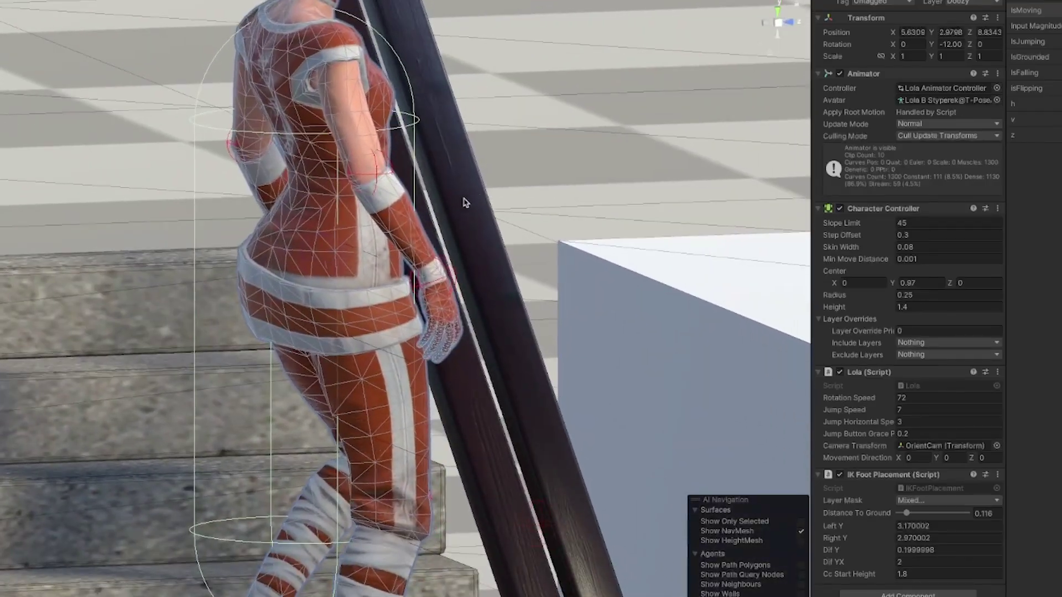
scroll(464, 203, "down", 2)
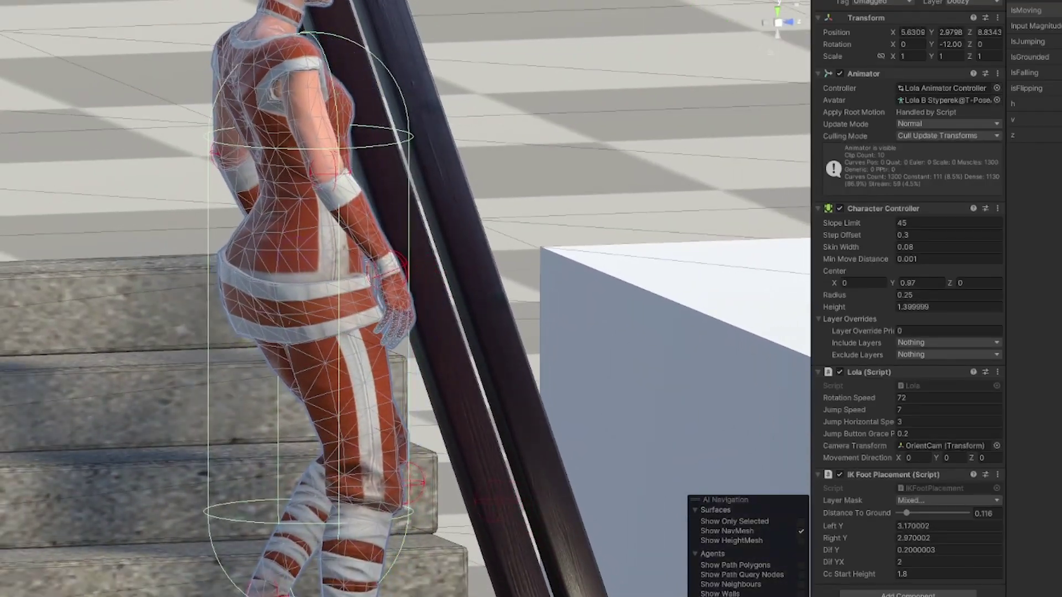
left_click_drag(236, 295, 252, 422, "alt")
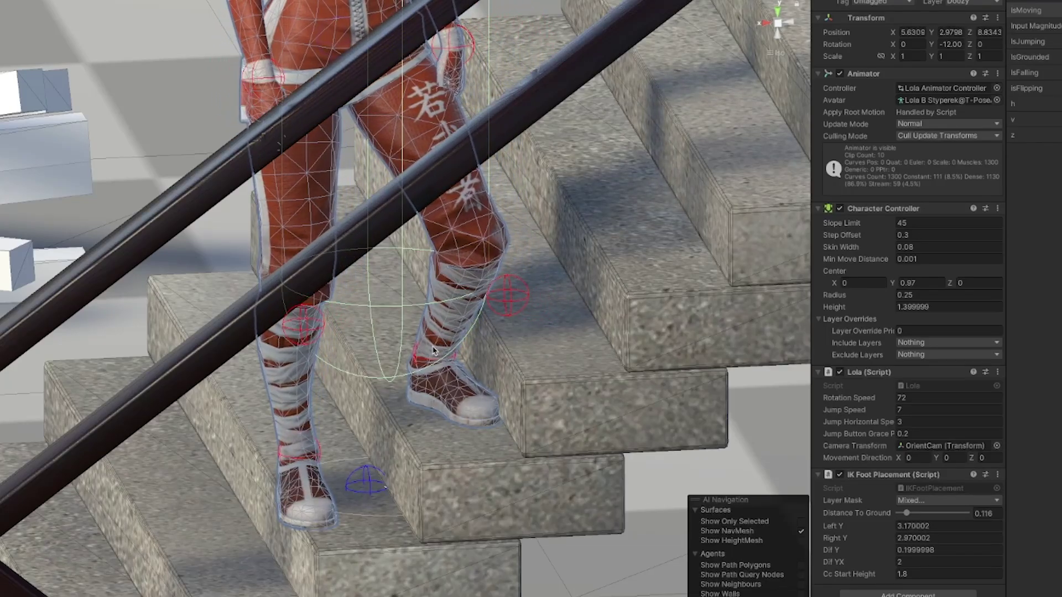
mouse_move(340, 415)
left_mouse_down("alt")
mouse_move(500, 416)
mouse_move(449, 453)
mouse_move(324, 426)
left_mouse_up("alt")
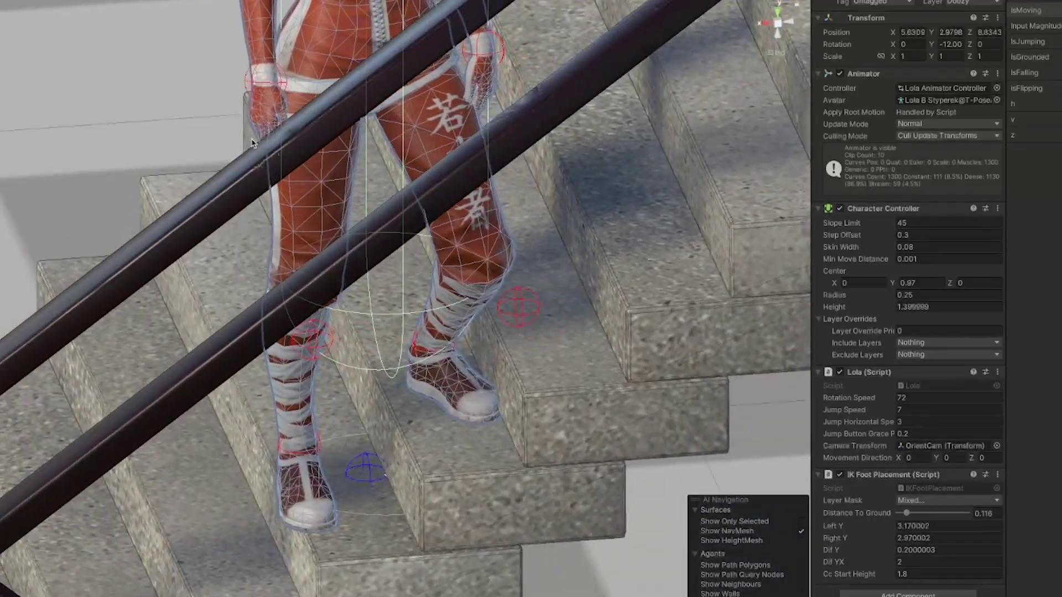
right_click_drag(252, 142, 486, 149)
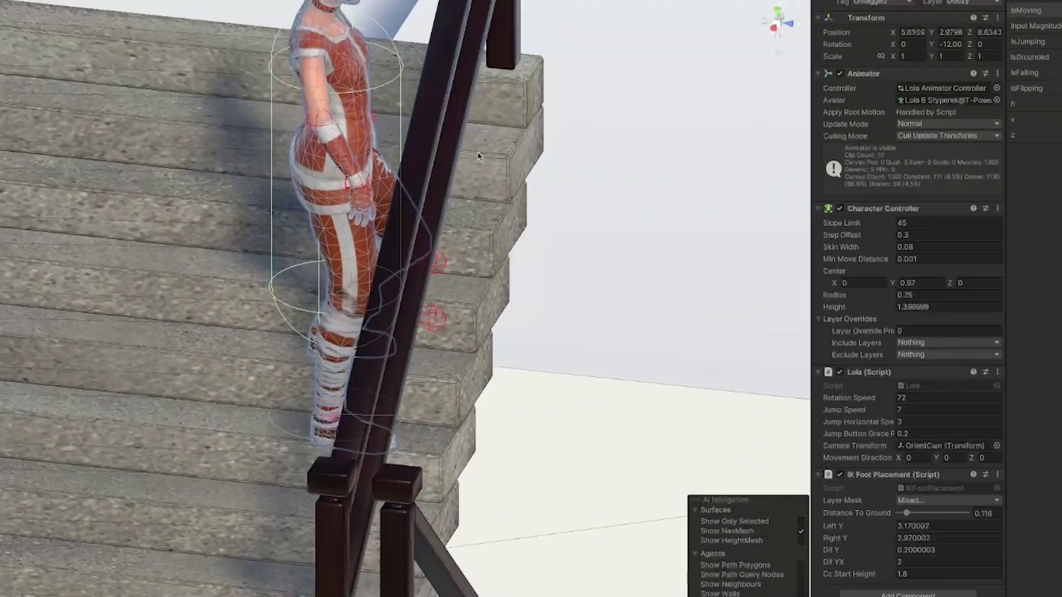
Inspect the character's foot placement on the stair steps from the front and through the railing
left_click_drag(491, 228, 269, 261, "alt")
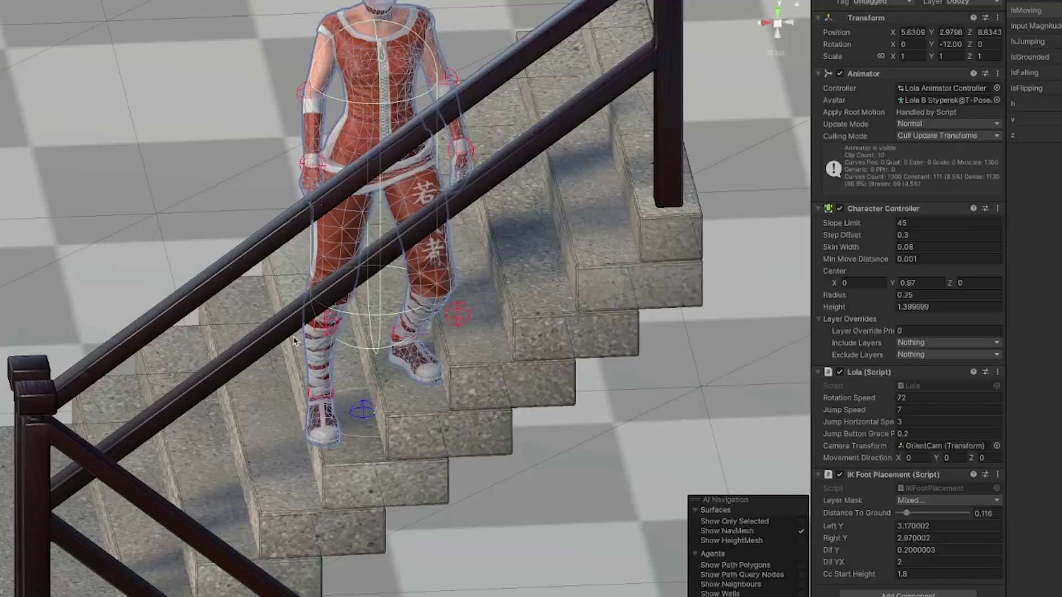
right_click_drag(324, 386, 699, 357)
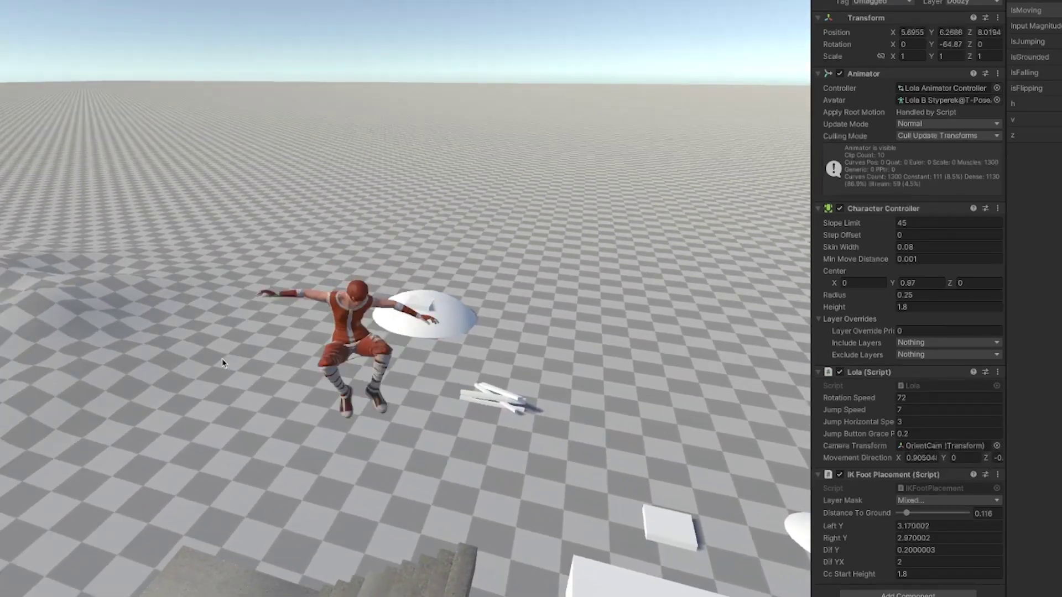
Jump the character around on the stairs, flip it off the landing and walk it around on the flat ground
key("s")
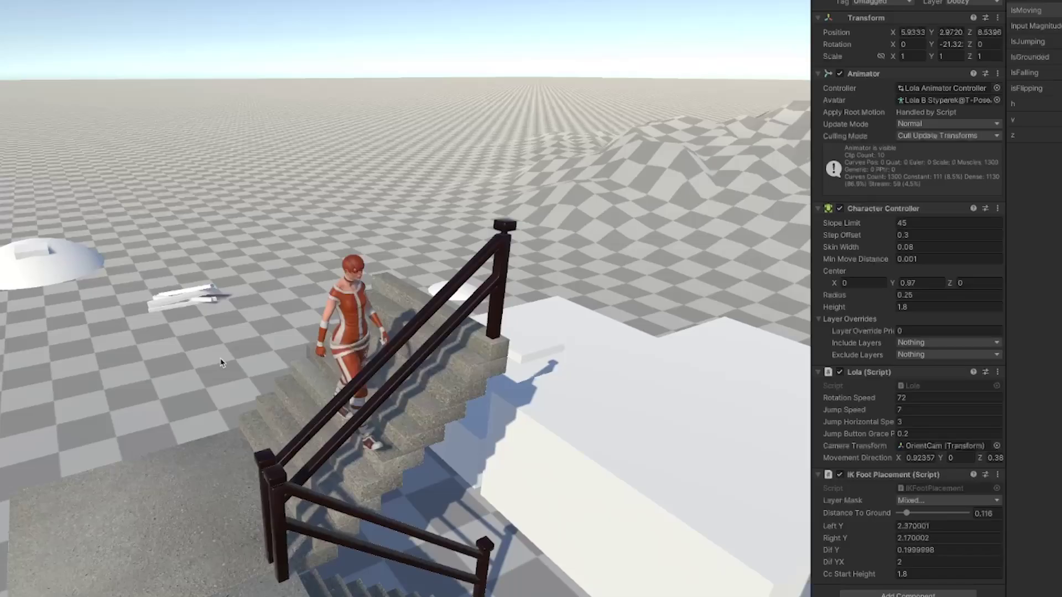
key("d")
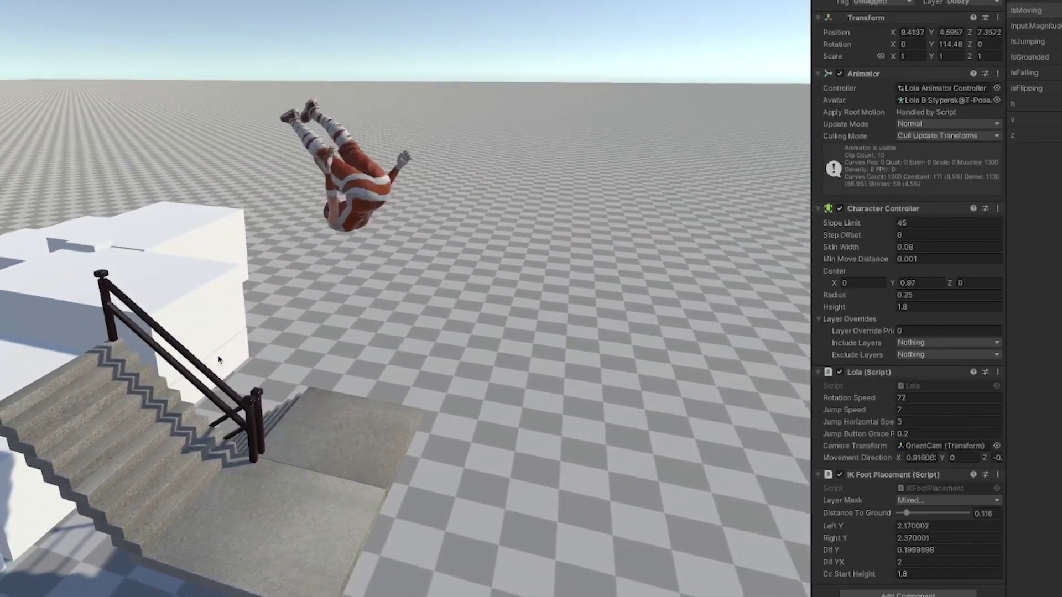
key("d")
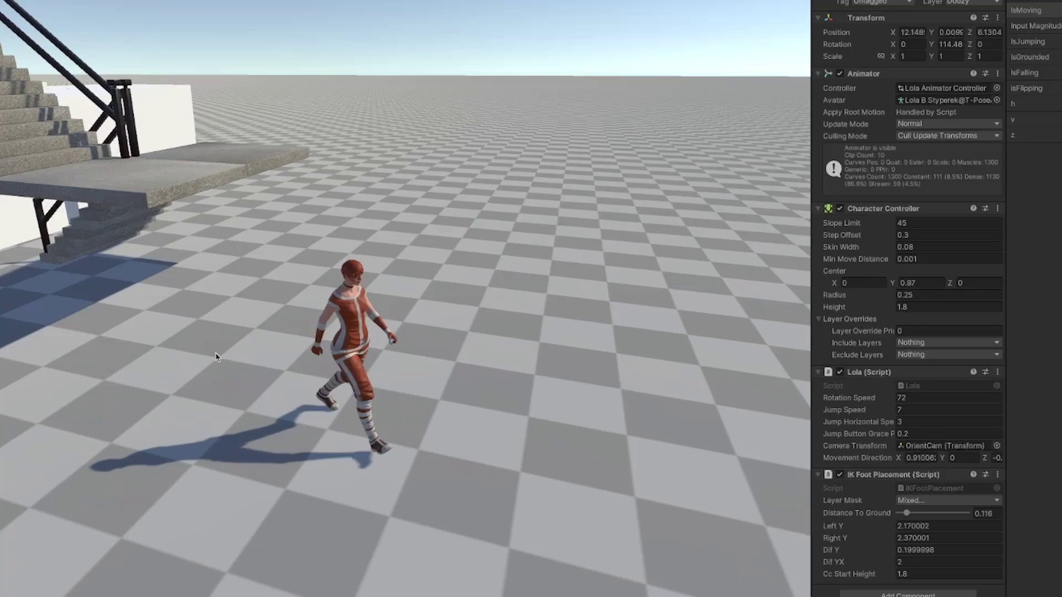
key("d")
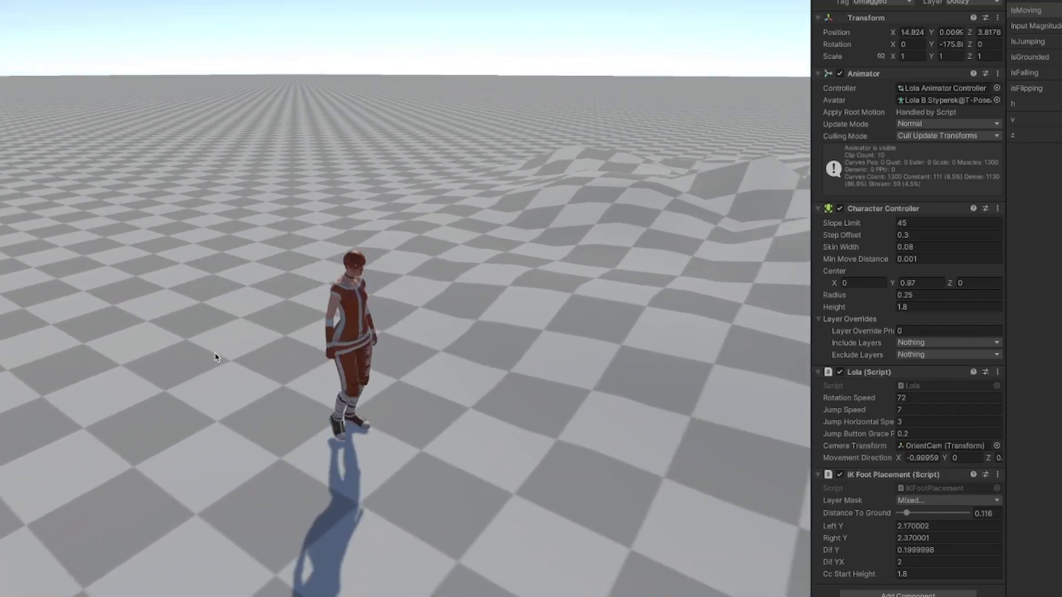
key("d")
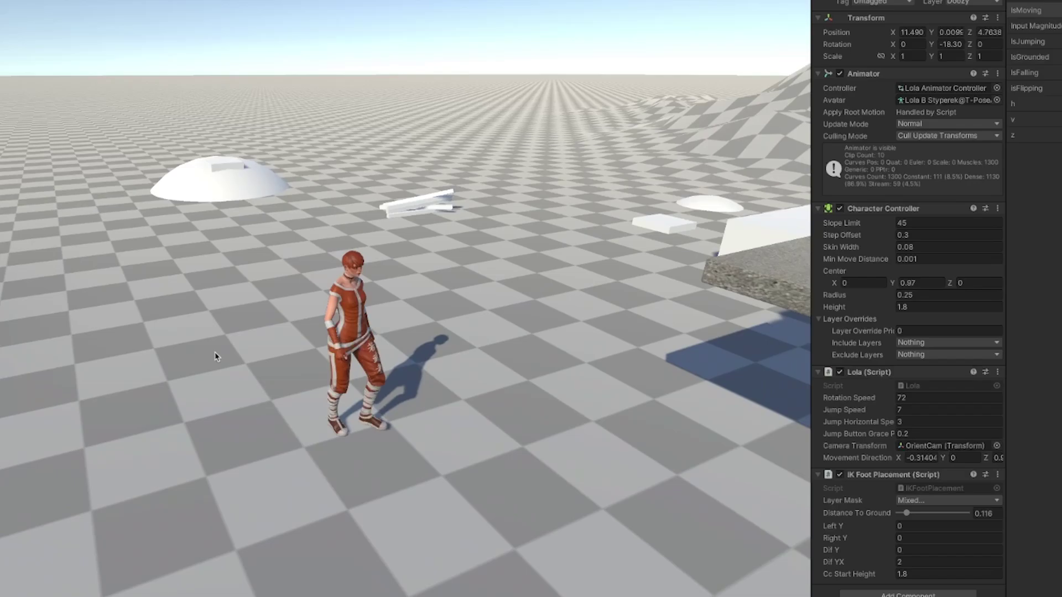
Jump the character beside the stair landing and walk it underneath and around the staircase
key("space")
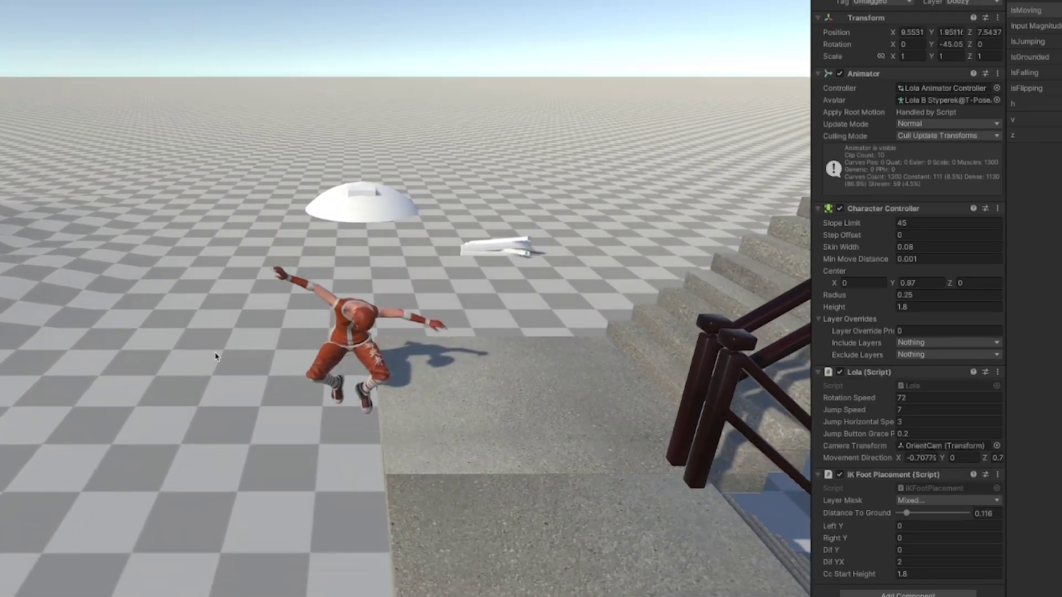
key("space")
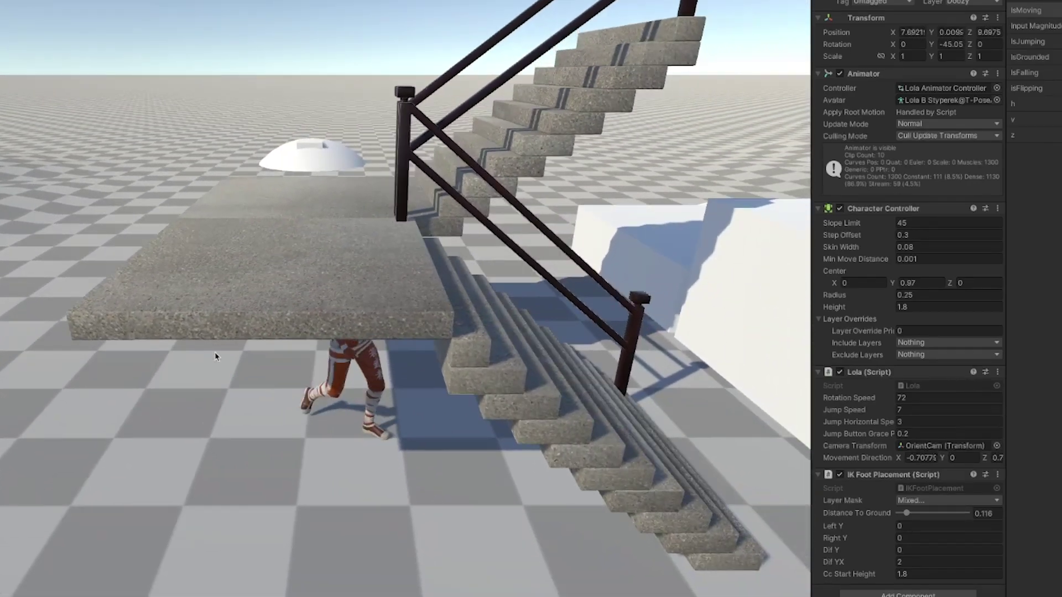
key("d")
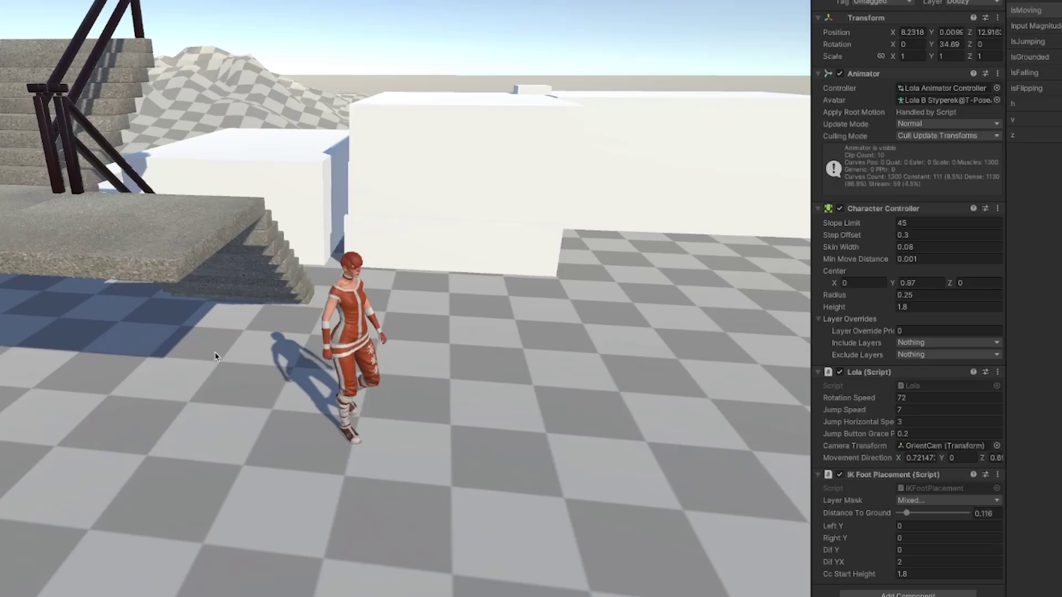
key("d")
key("s")
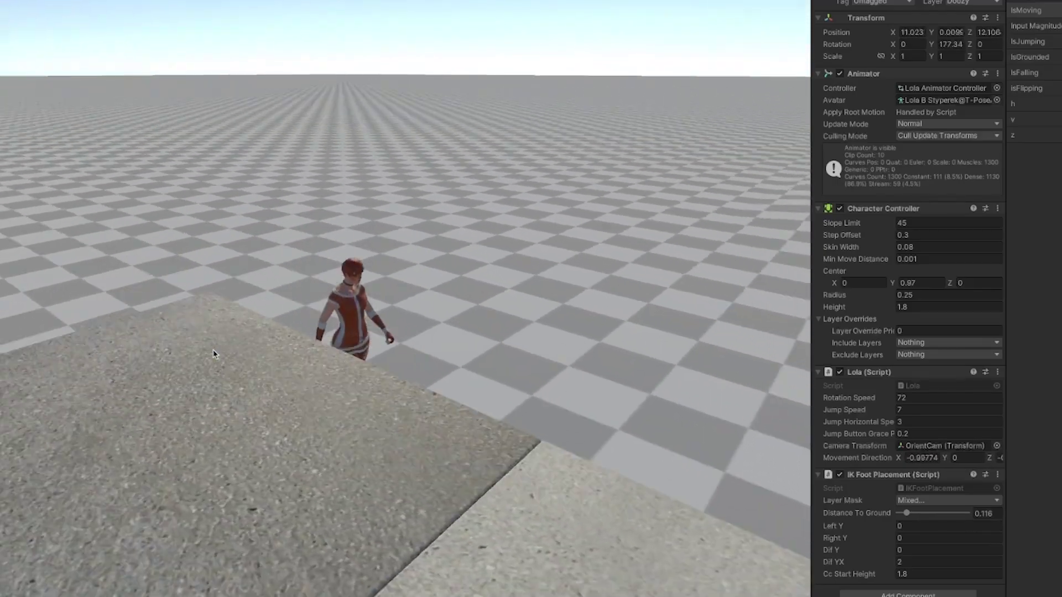
key("d")
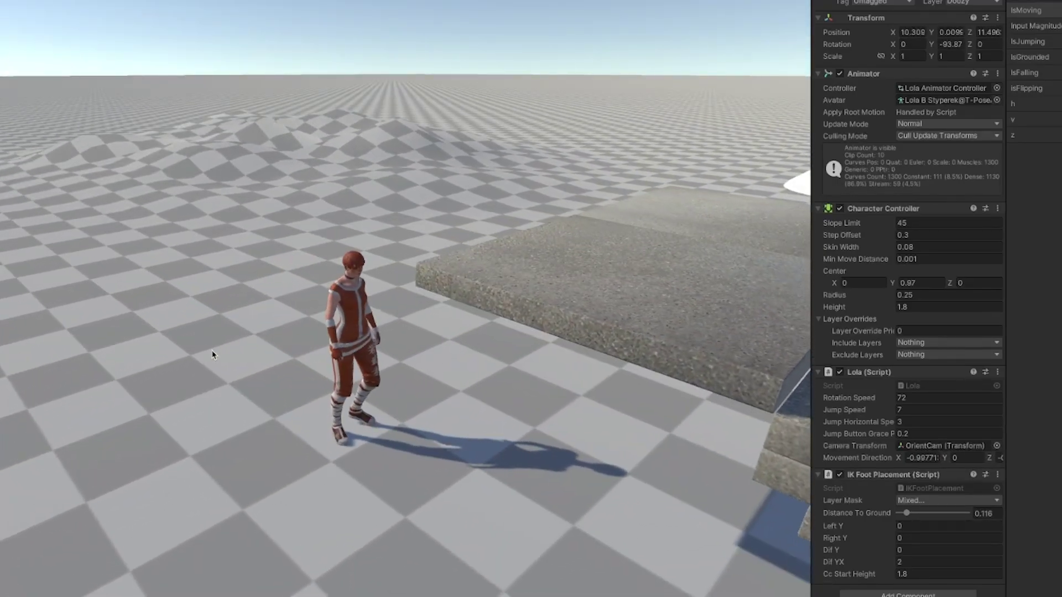
Take the character back up the stairs, flip it off to the ground and turn it around there
key("w")
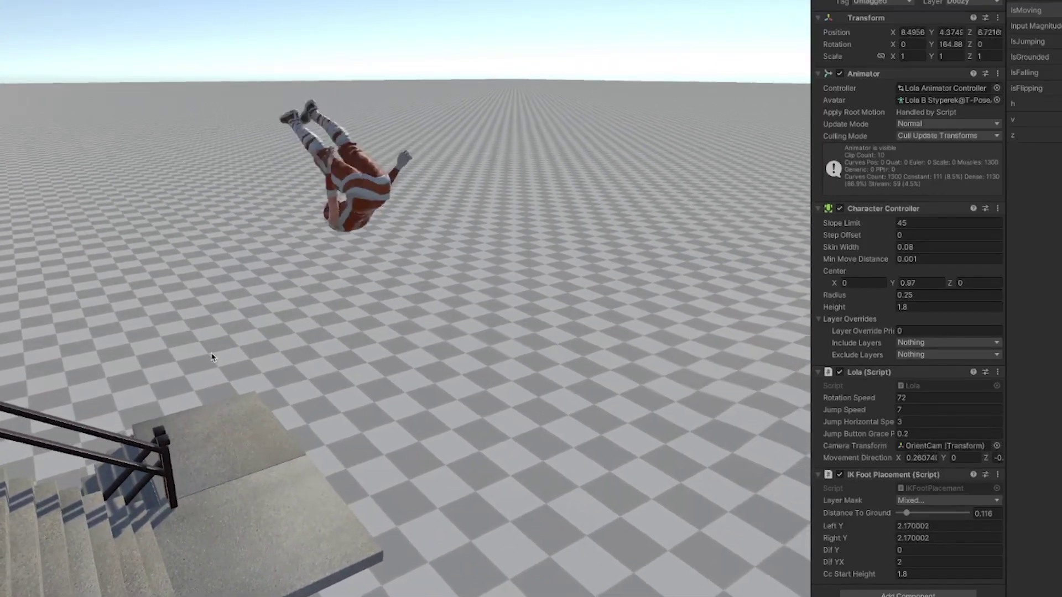
key("d")
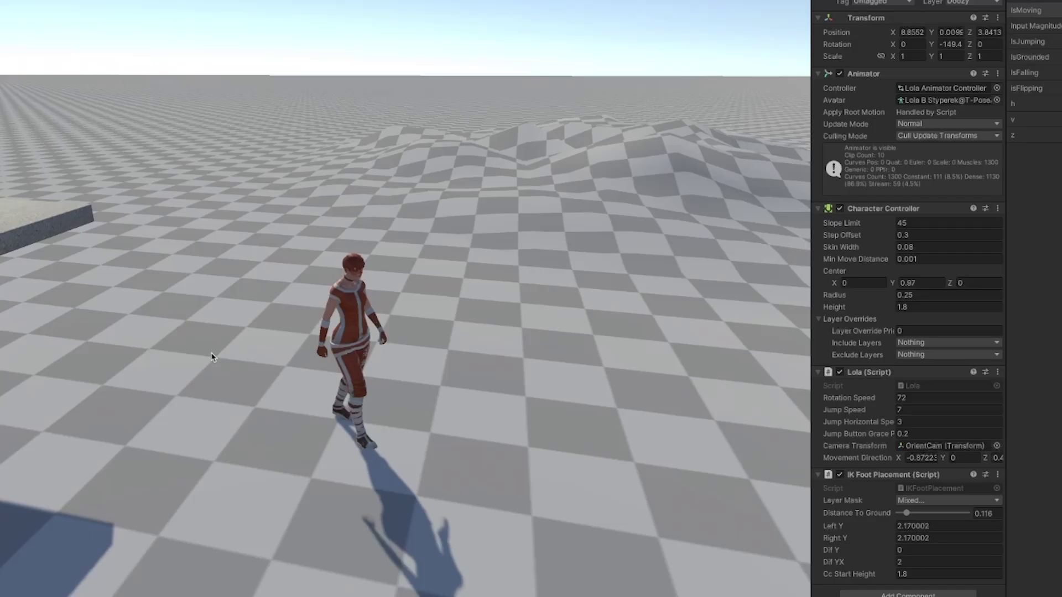
key("a")
key("a")
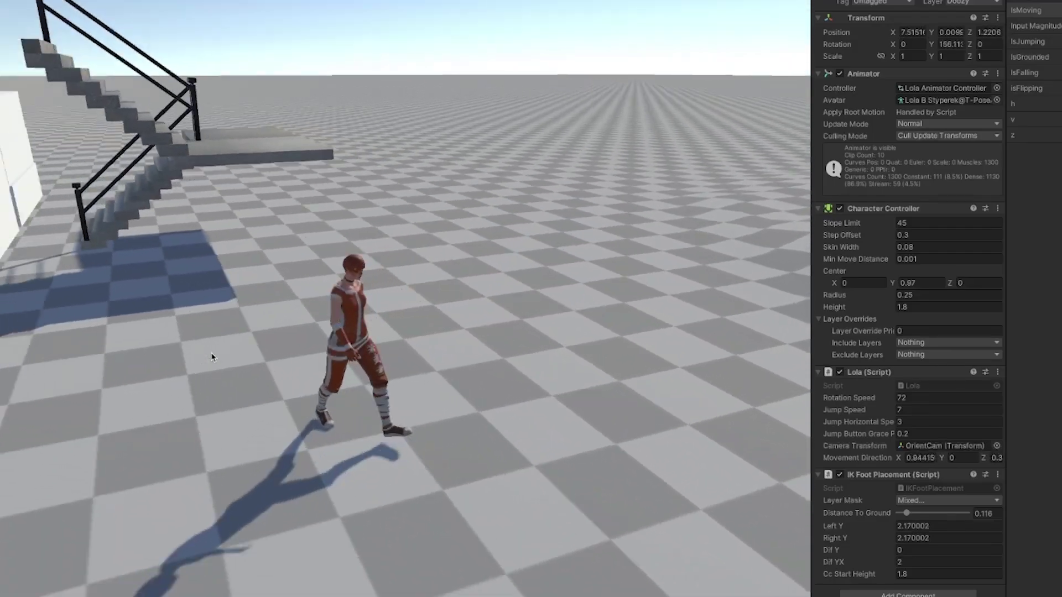
Run the character across the plane onto the low hills and stop it on several slopes to check its feet
key("d")
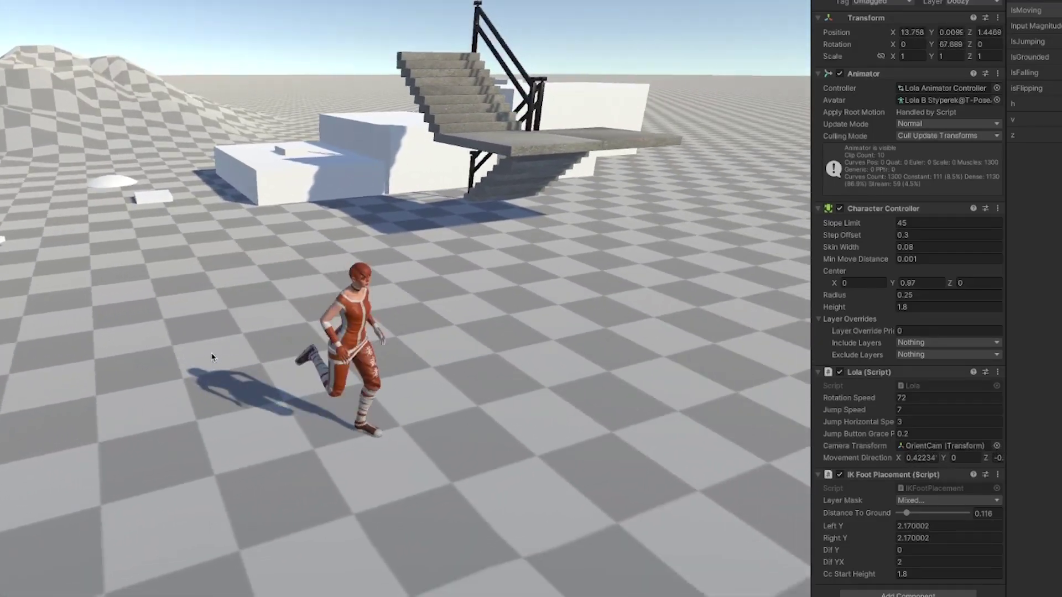
key("a")
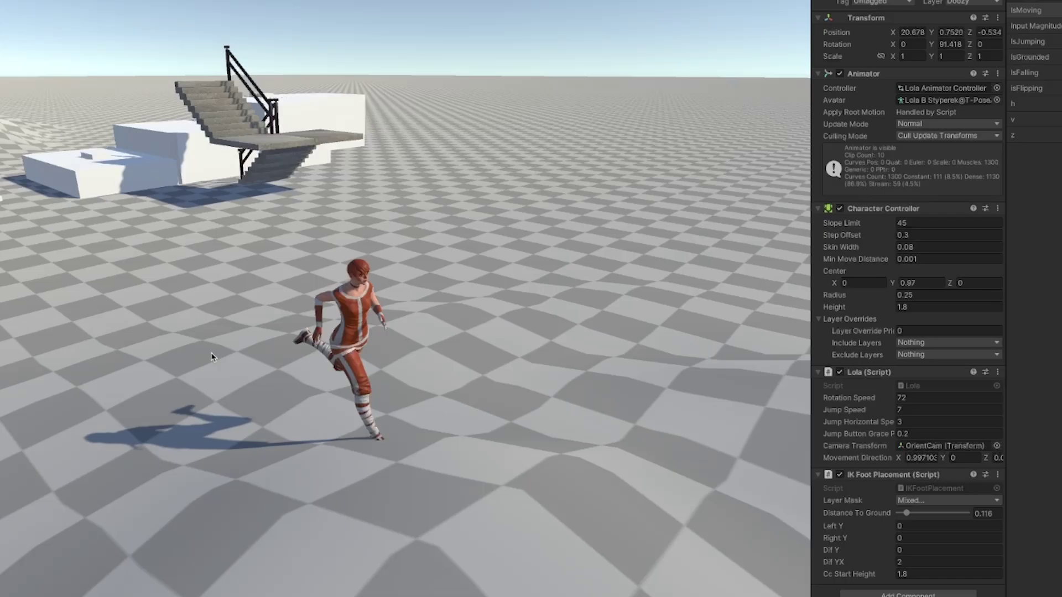
key("d")
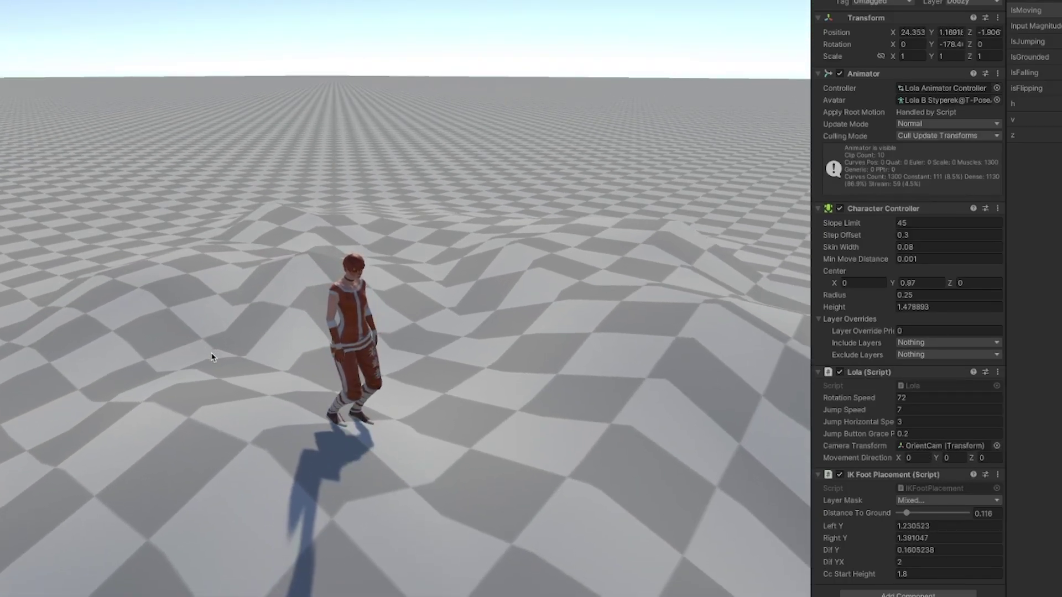
key("a")
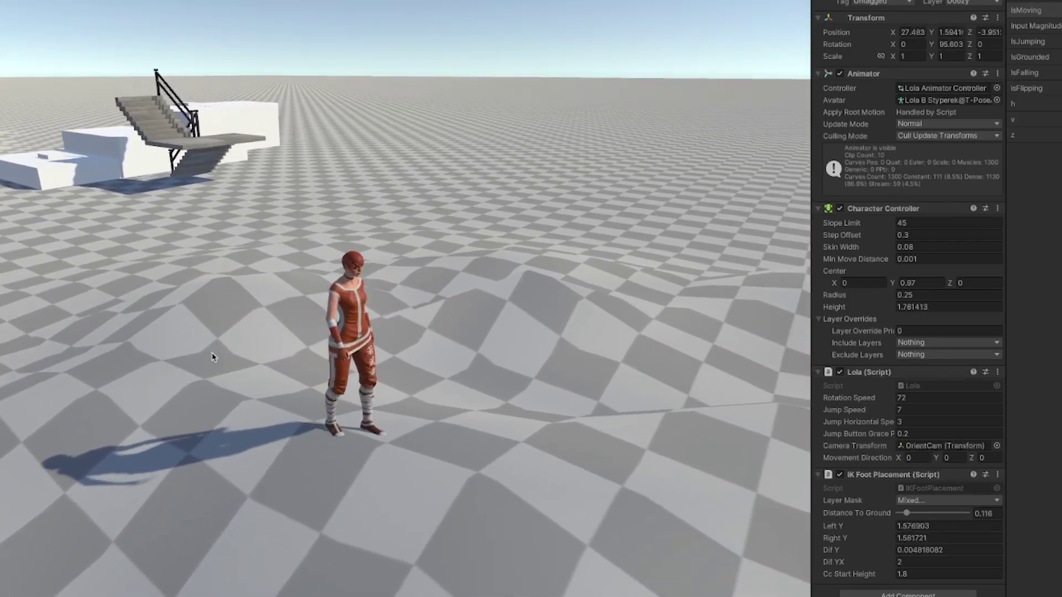
key("d")
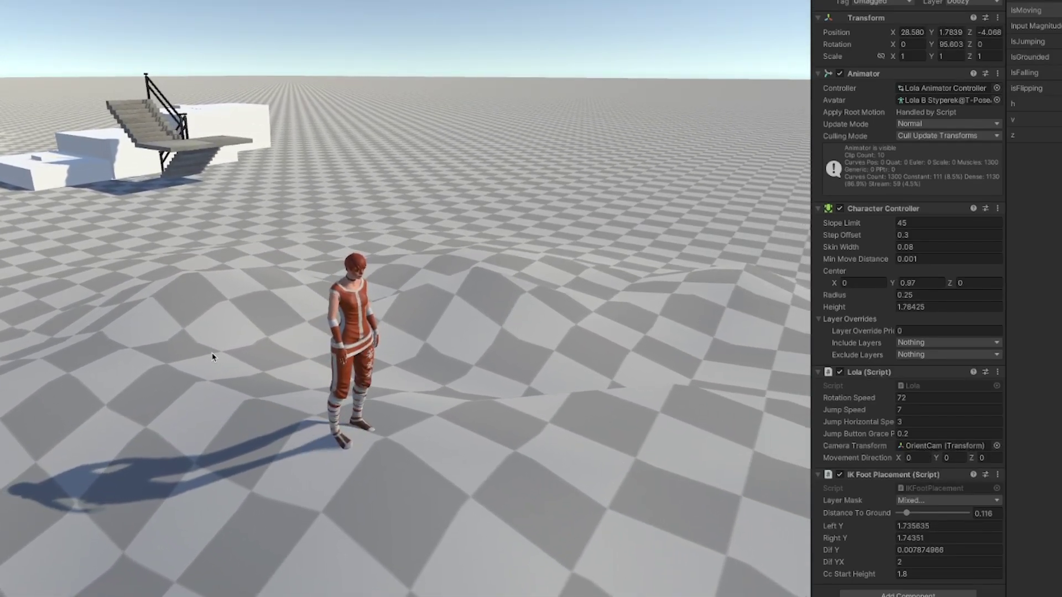
key("a")
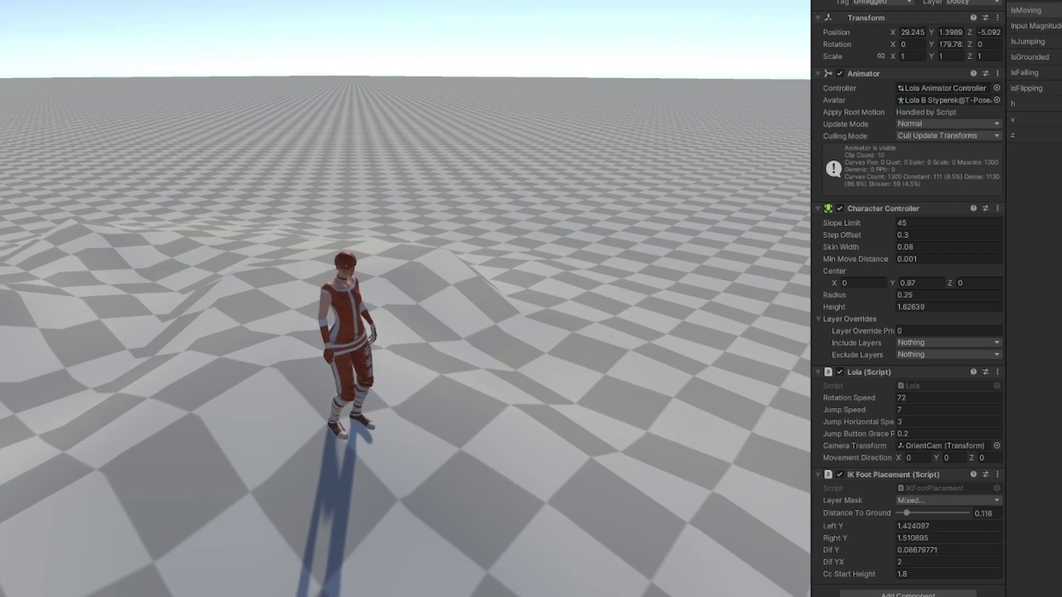
Leave the current play session and play-test the Doozy character, turning it on the small white dome to check its feet
key("ctrl+p")
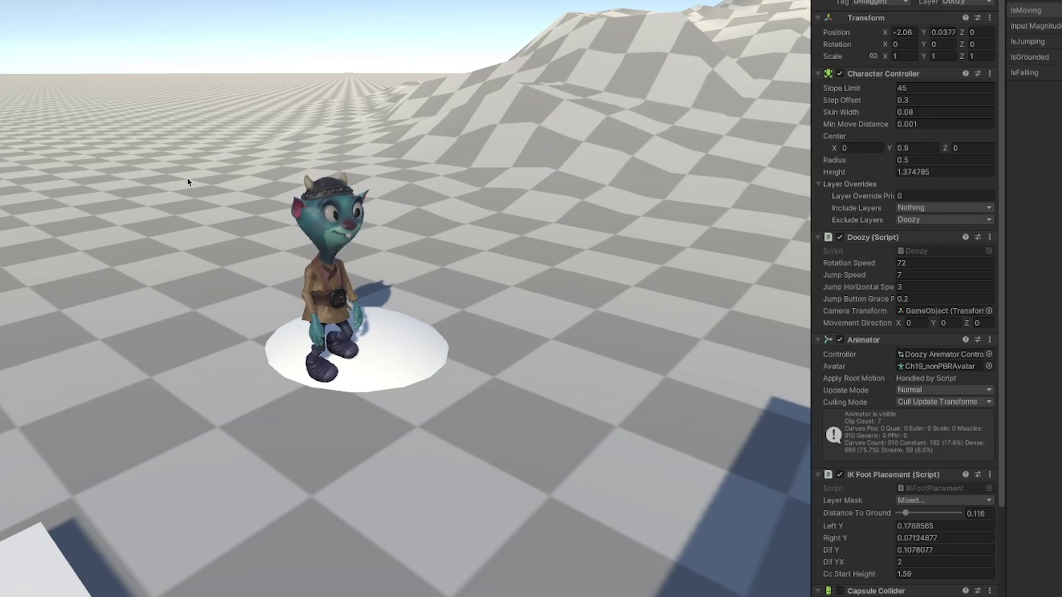
key("d")
key("d")
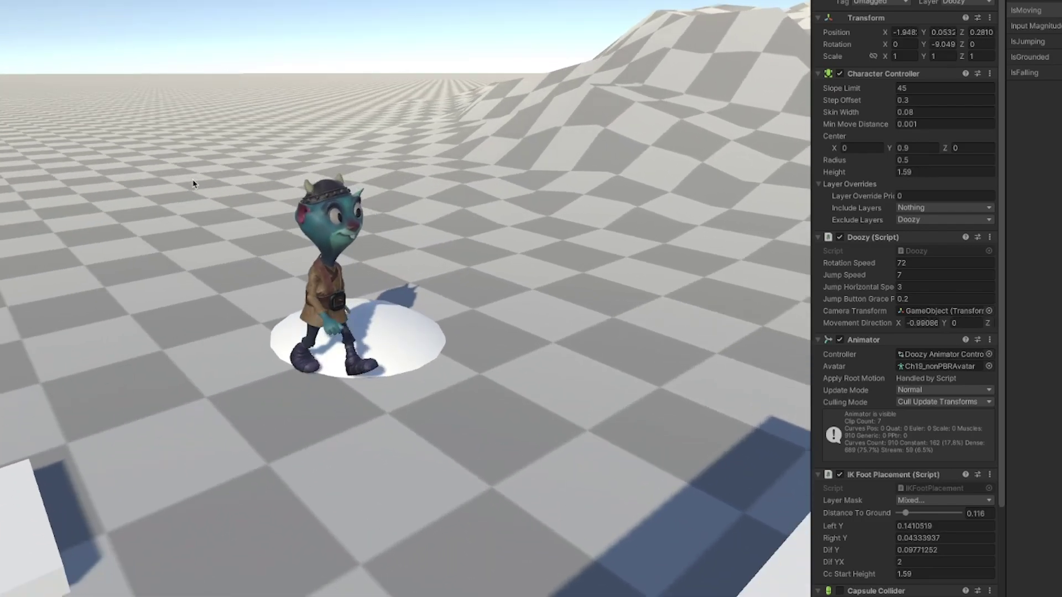
key("a")
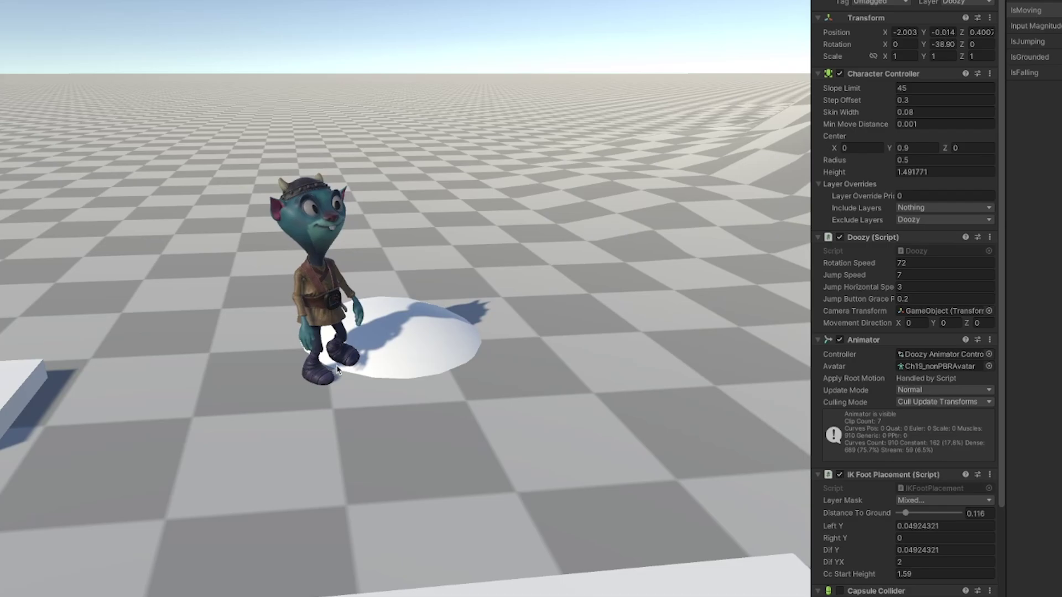
Run the Doozy character off the small dome, across the flat ground and up onto the large hill, and stop there
key("w")
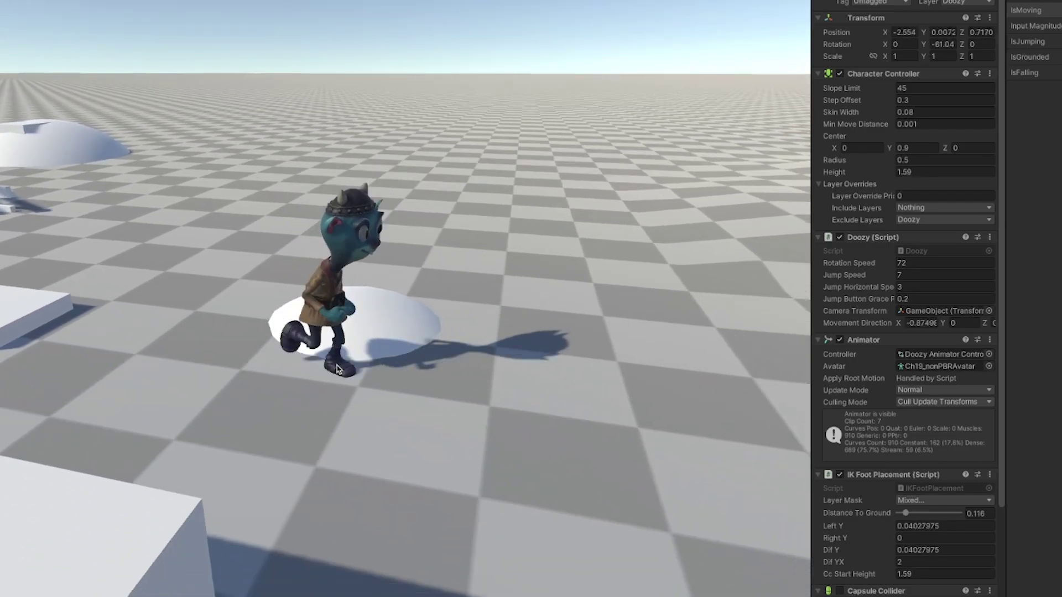
key("a")
key("w")
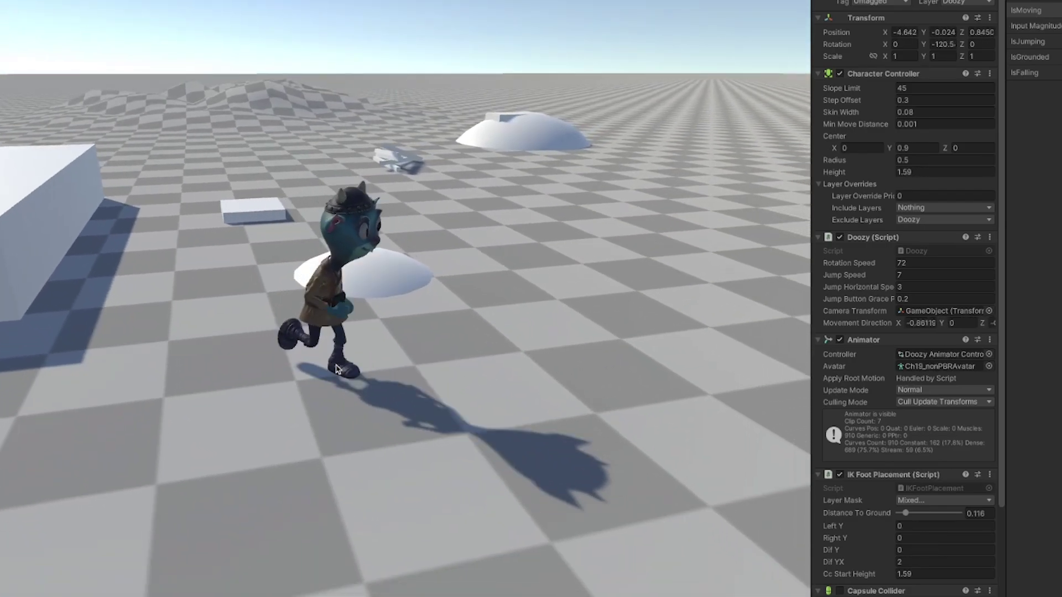
key("d")
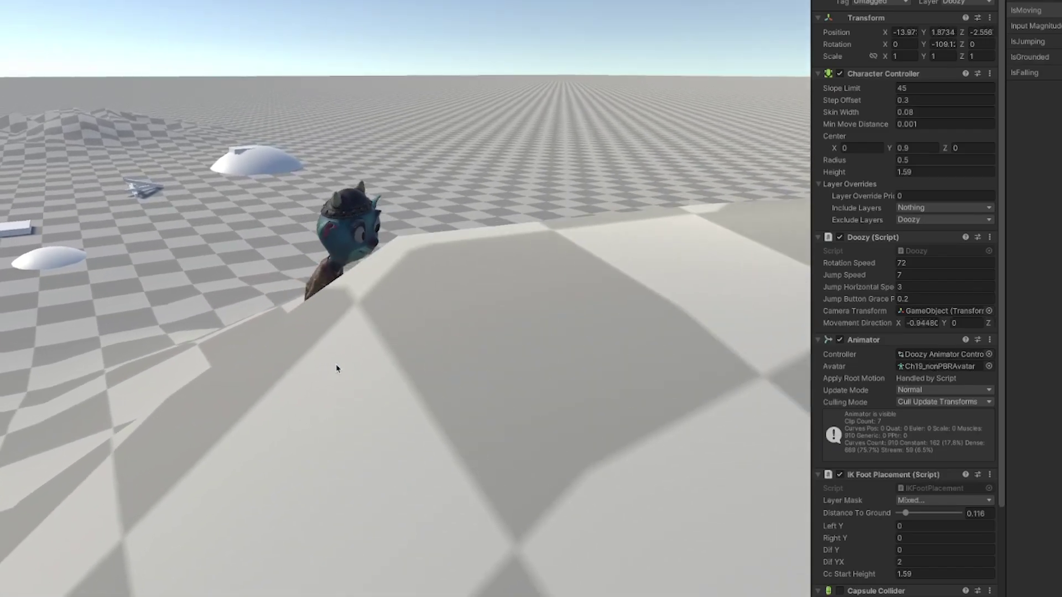
key("d")
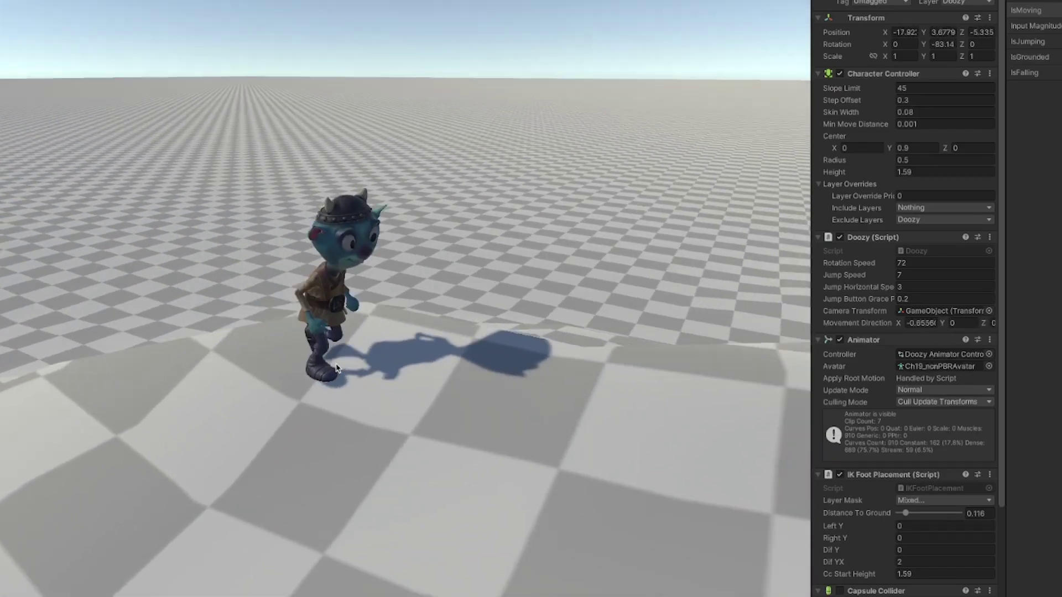
Turn the Doozy character on the hilltop and run it over the uneven slopes to test its foot placement
key("d")
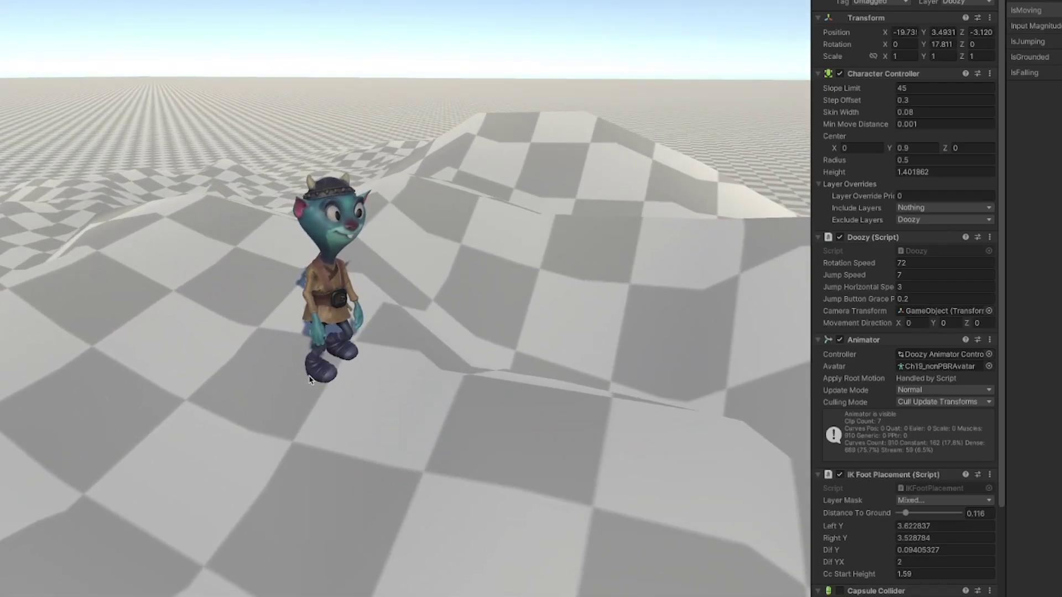
key("a")
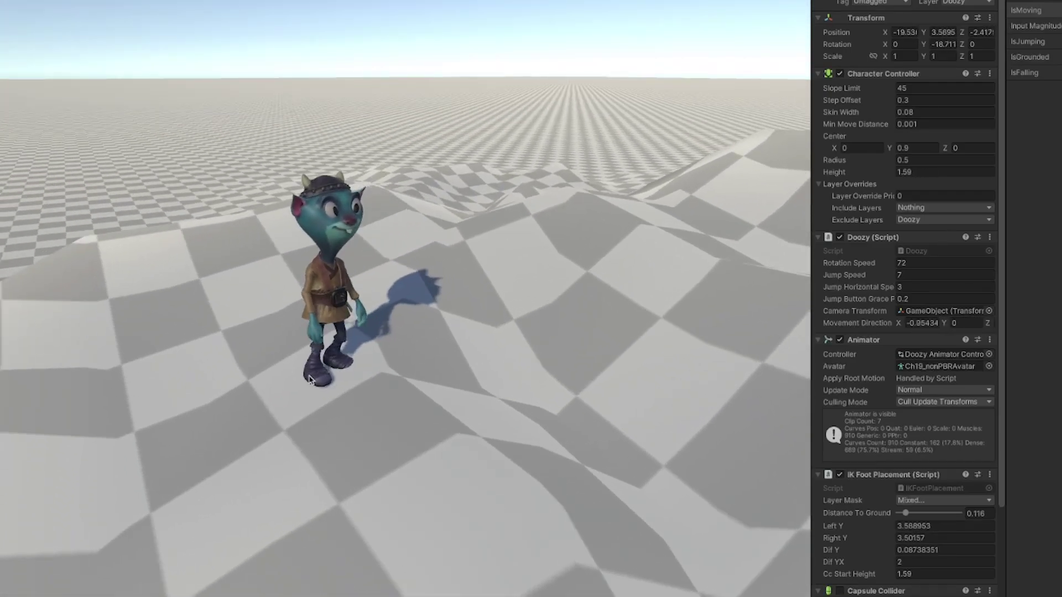
key("w")
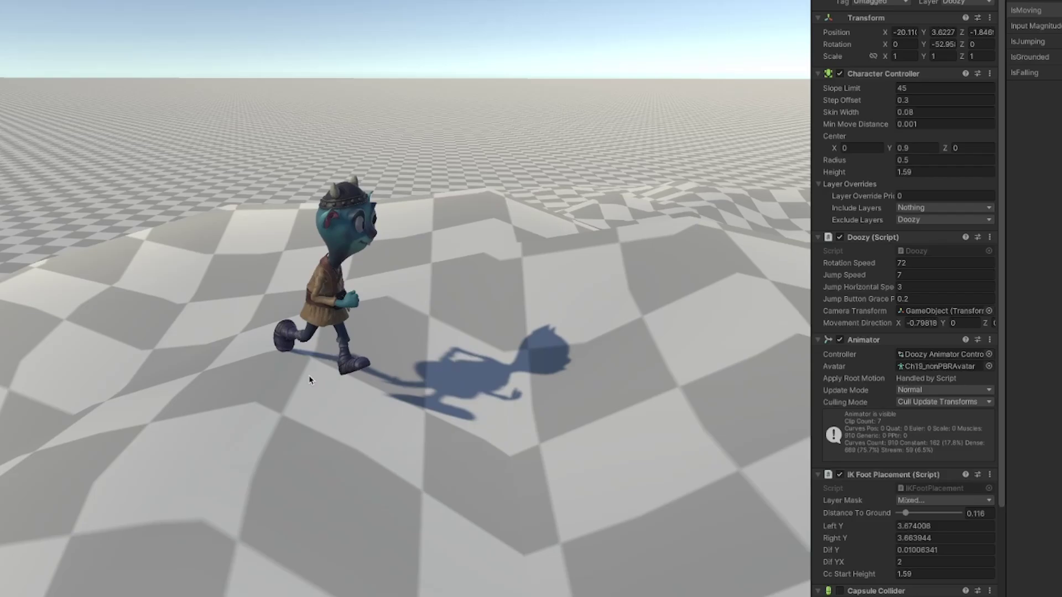
key("d")
key("d")
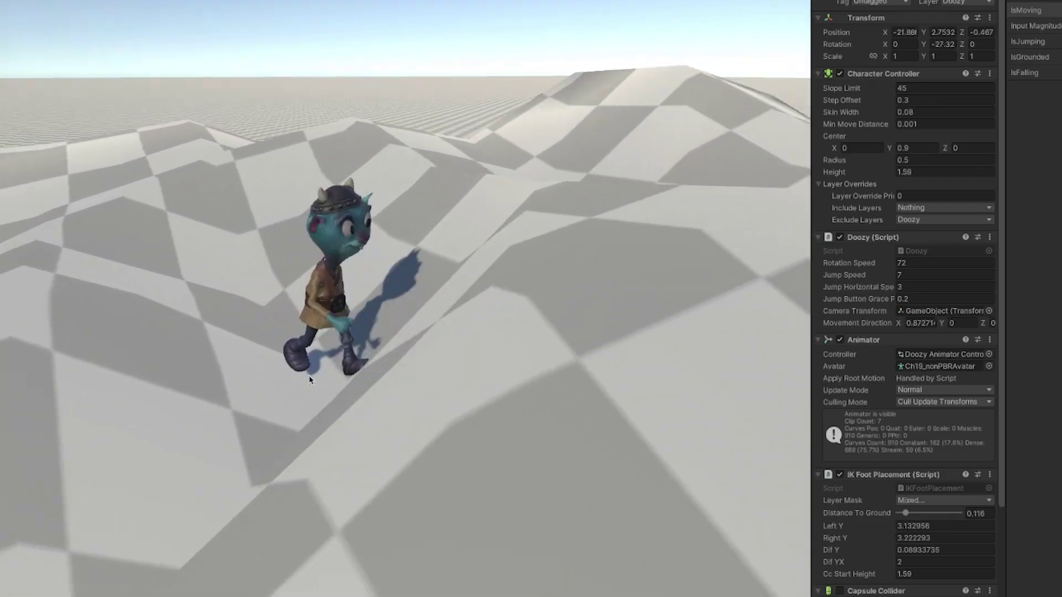